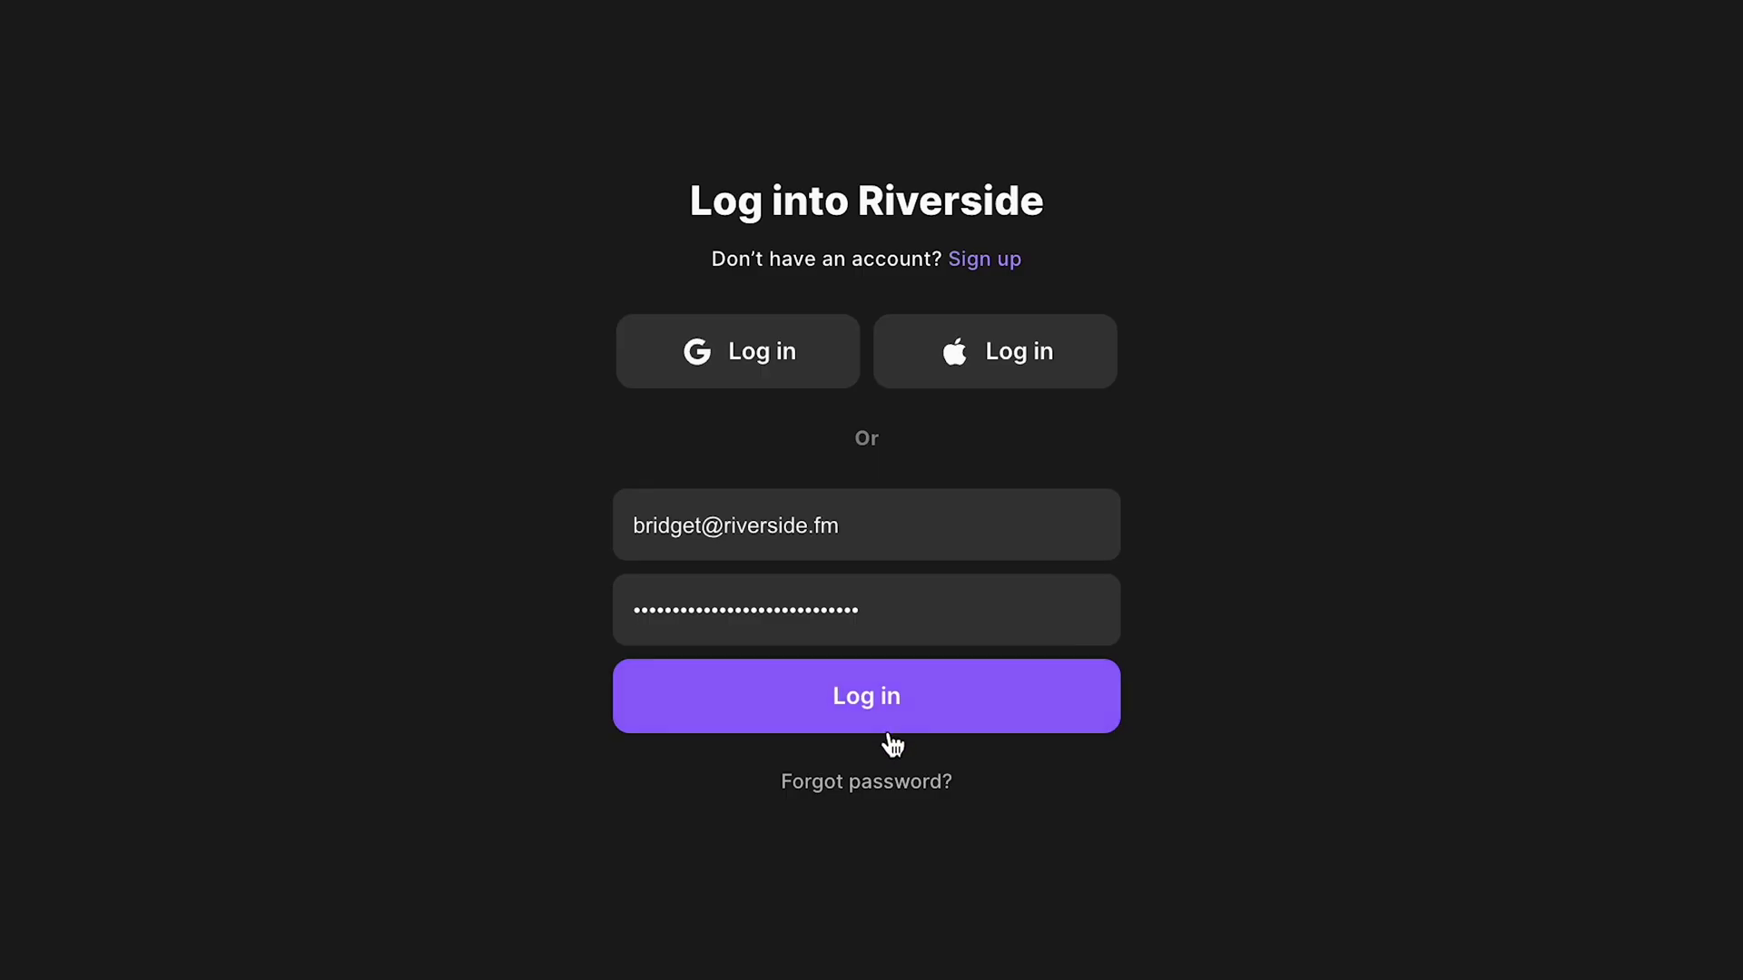
Log in from the pricing page to reach the Studios dashboard.
{"action": "left_click", "coordinate": [889, 730]}
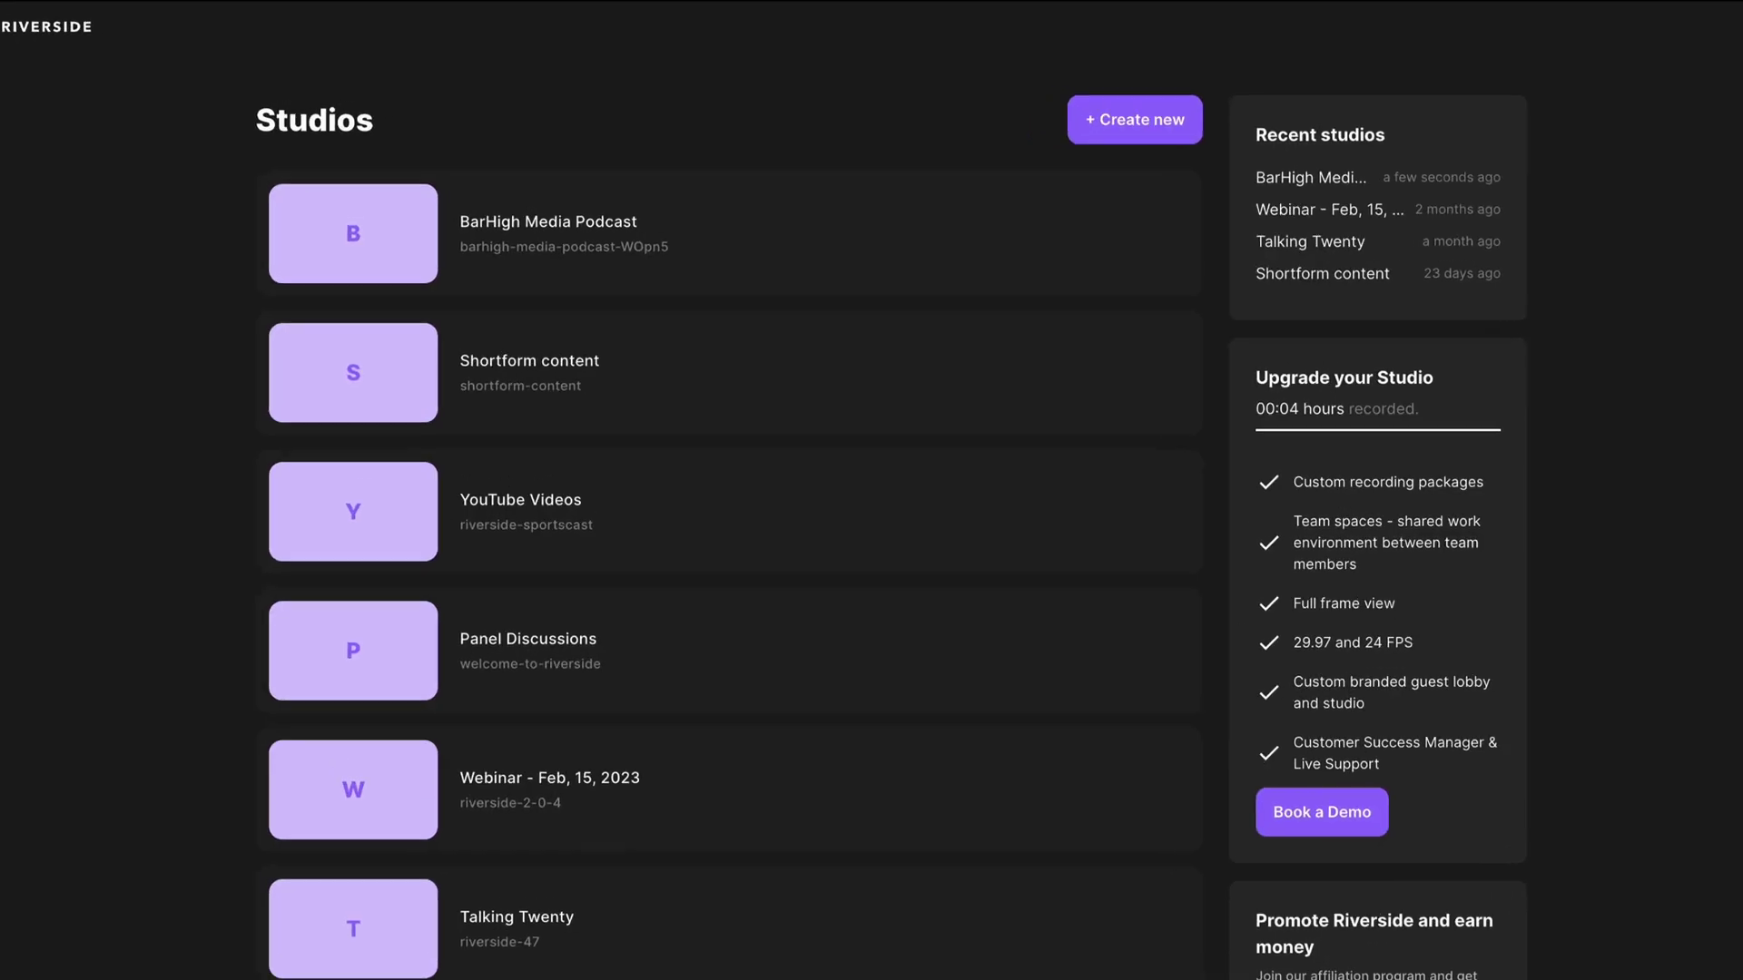
Create a new studio named 'Riverside YouTube Channel' and enter its lobby.
{"action": "left_click", "coordinate": [1450, 178]}
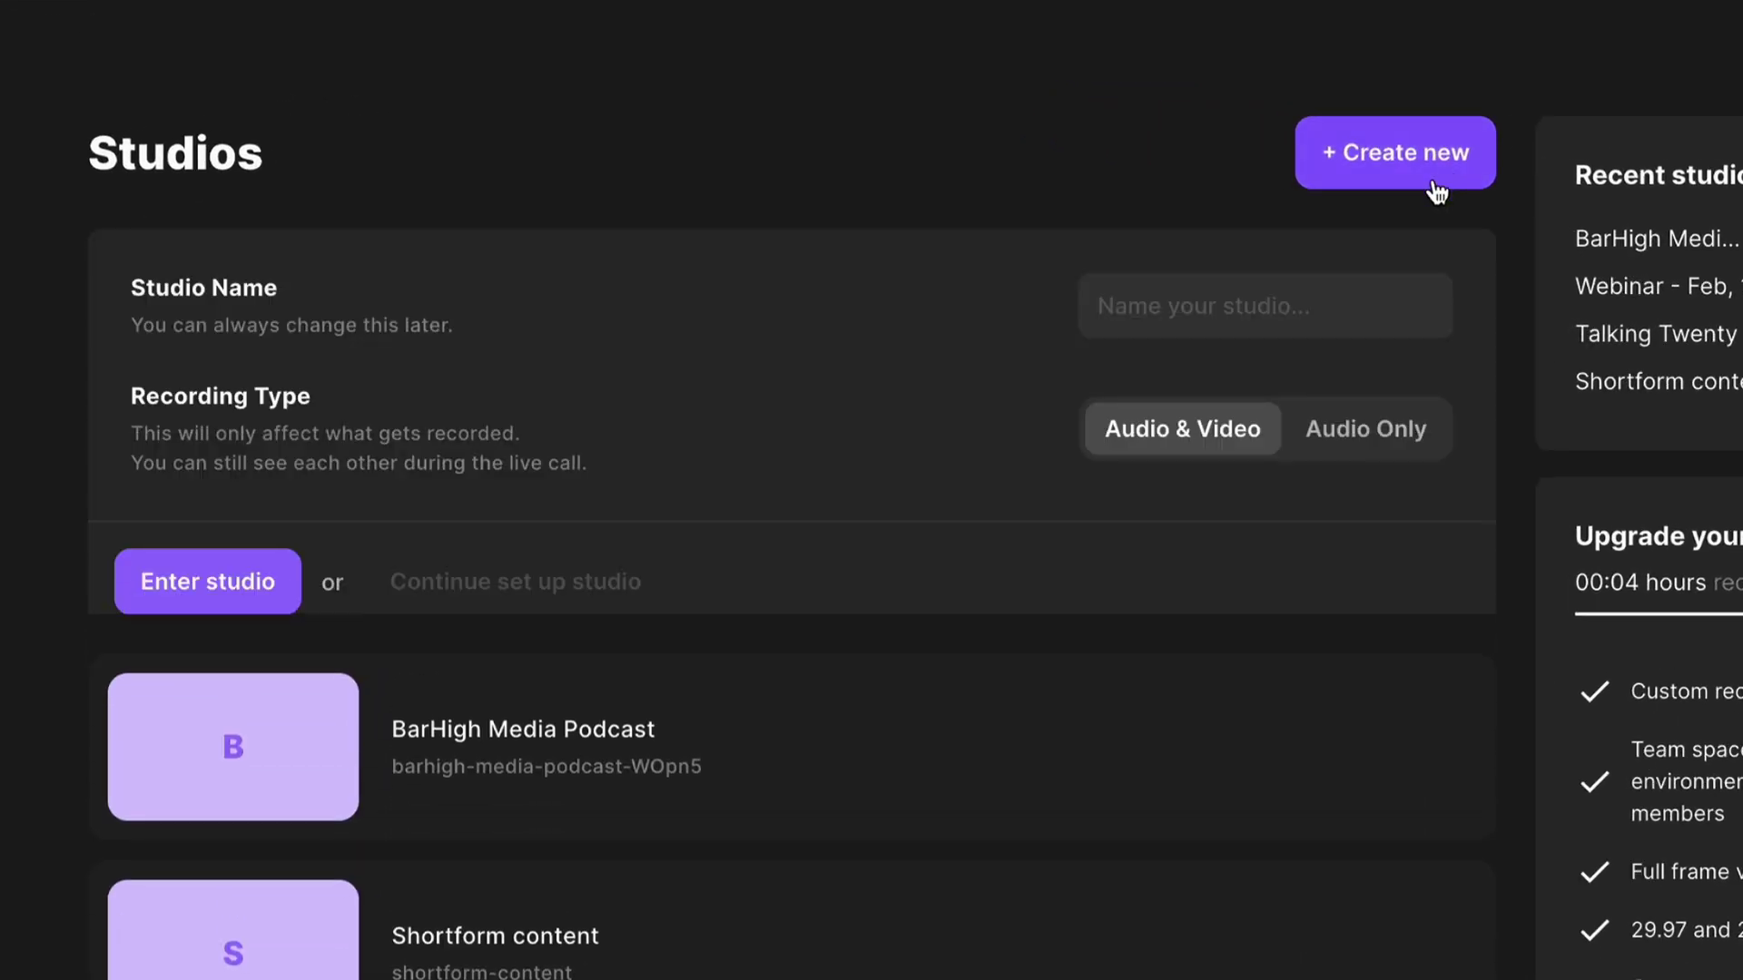
{"action": "left_click", "coordinate": [1358, 292]}
{"action": "type", "text": "Riverside YouTube Channel"}
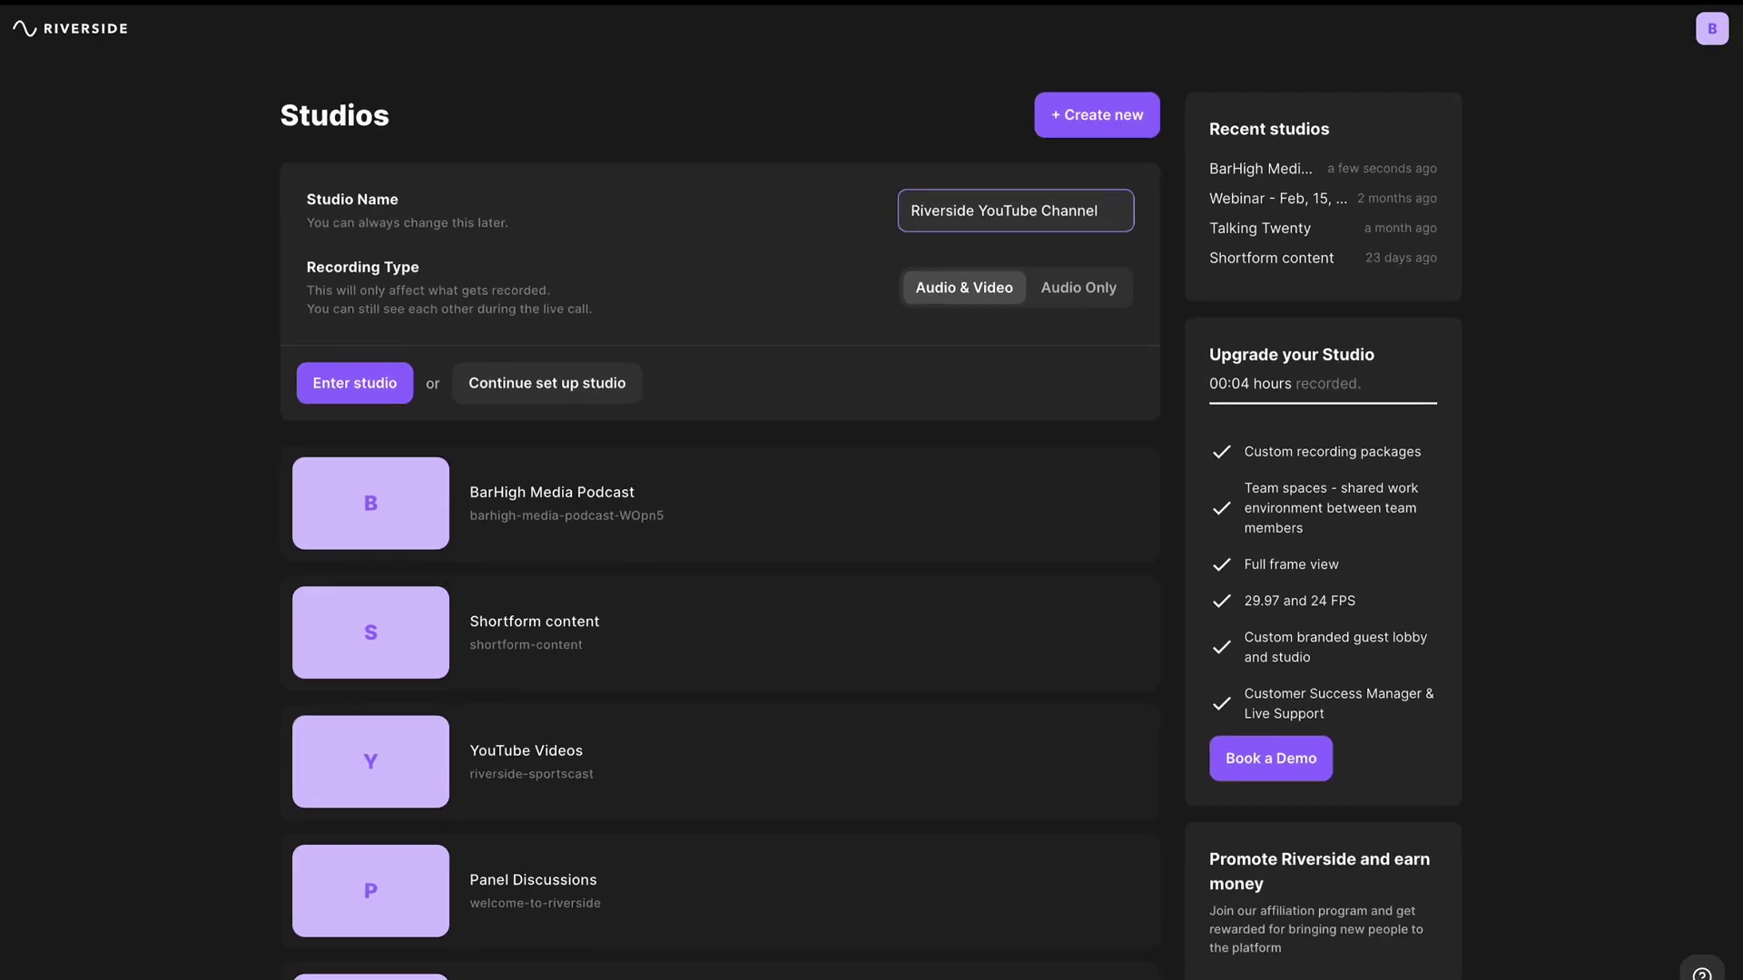
{"action": "left_click", "coordinate": [257, 607]}
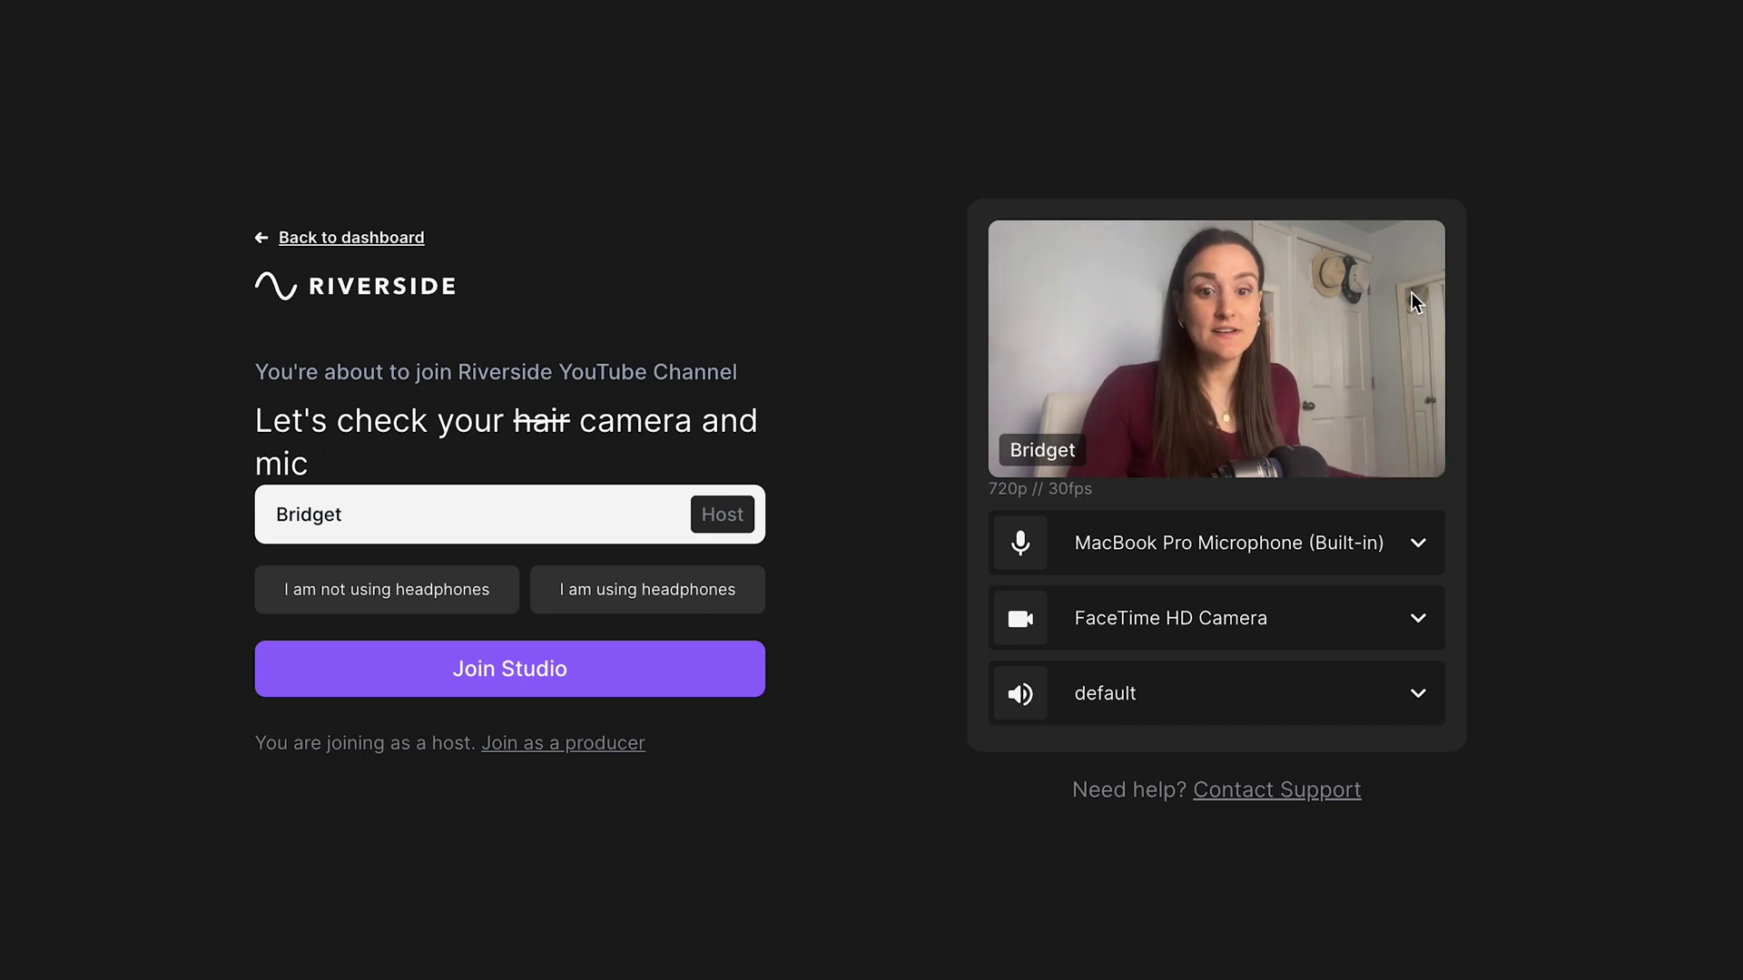
Choose the AT2020USB+ microphone and ZV-E10 camera, then join the studio as host.
{"action": "left_click", "coordinate": [1421, 538]}
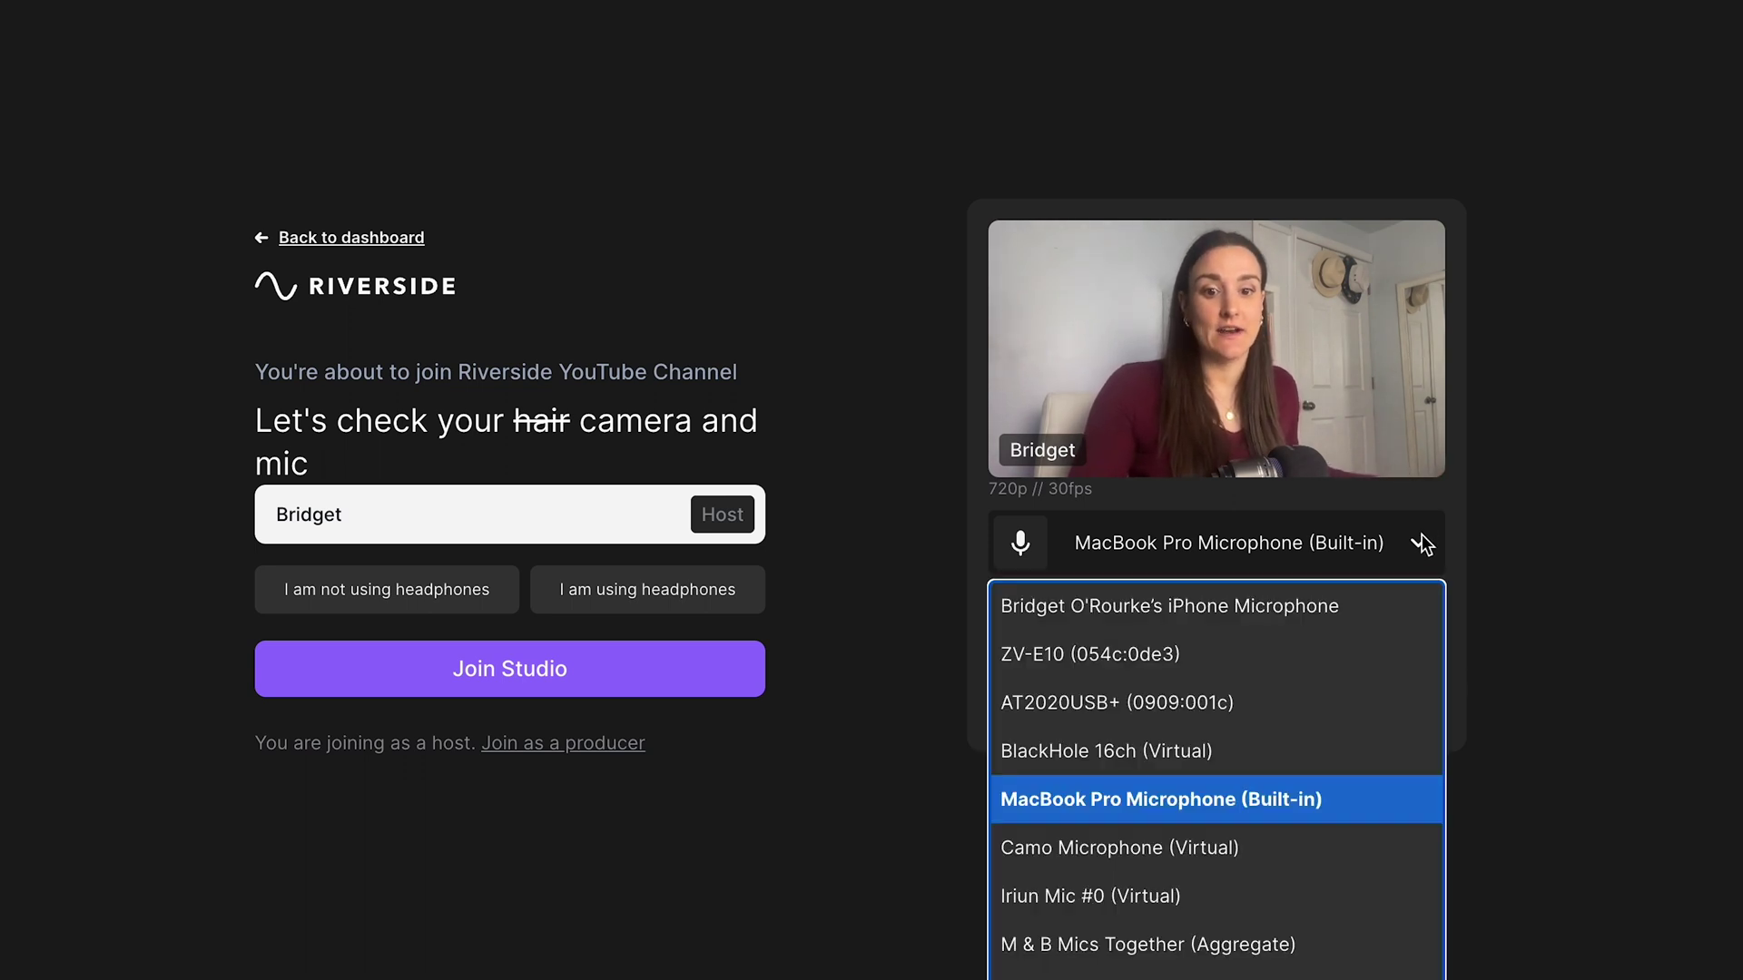
{"action": "left_click", "coordinate": [1402, 717]}
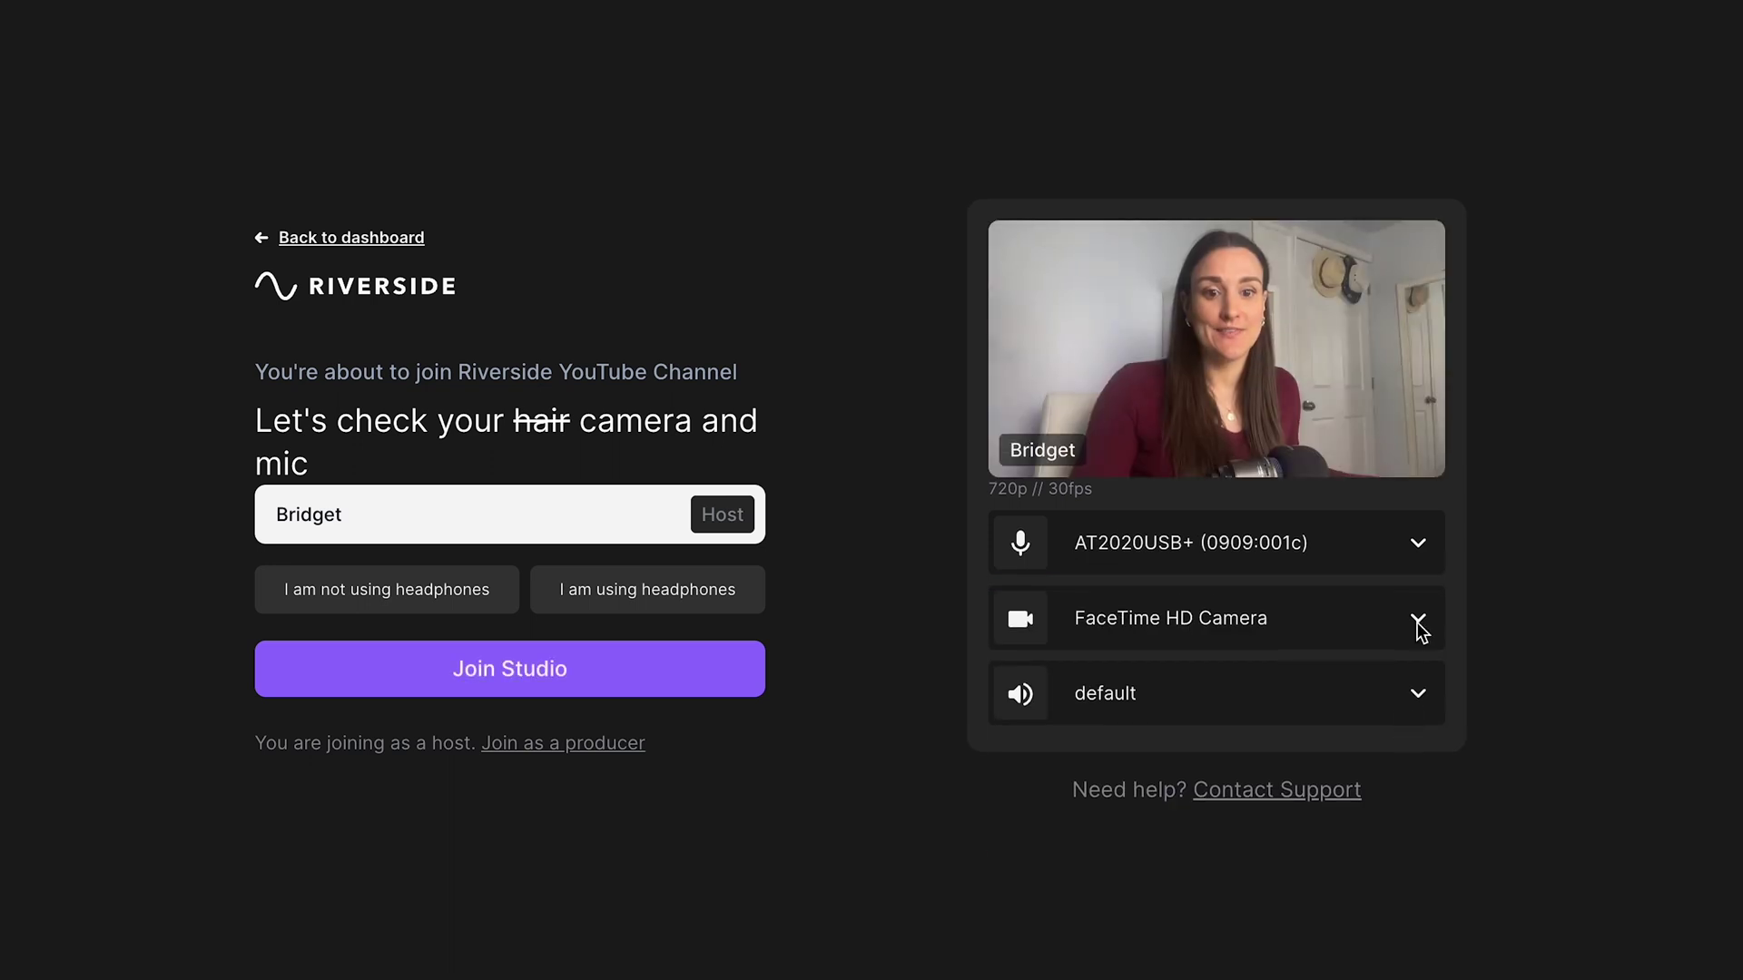
{"action": "left_click", "coordinate": [1419, 622]}
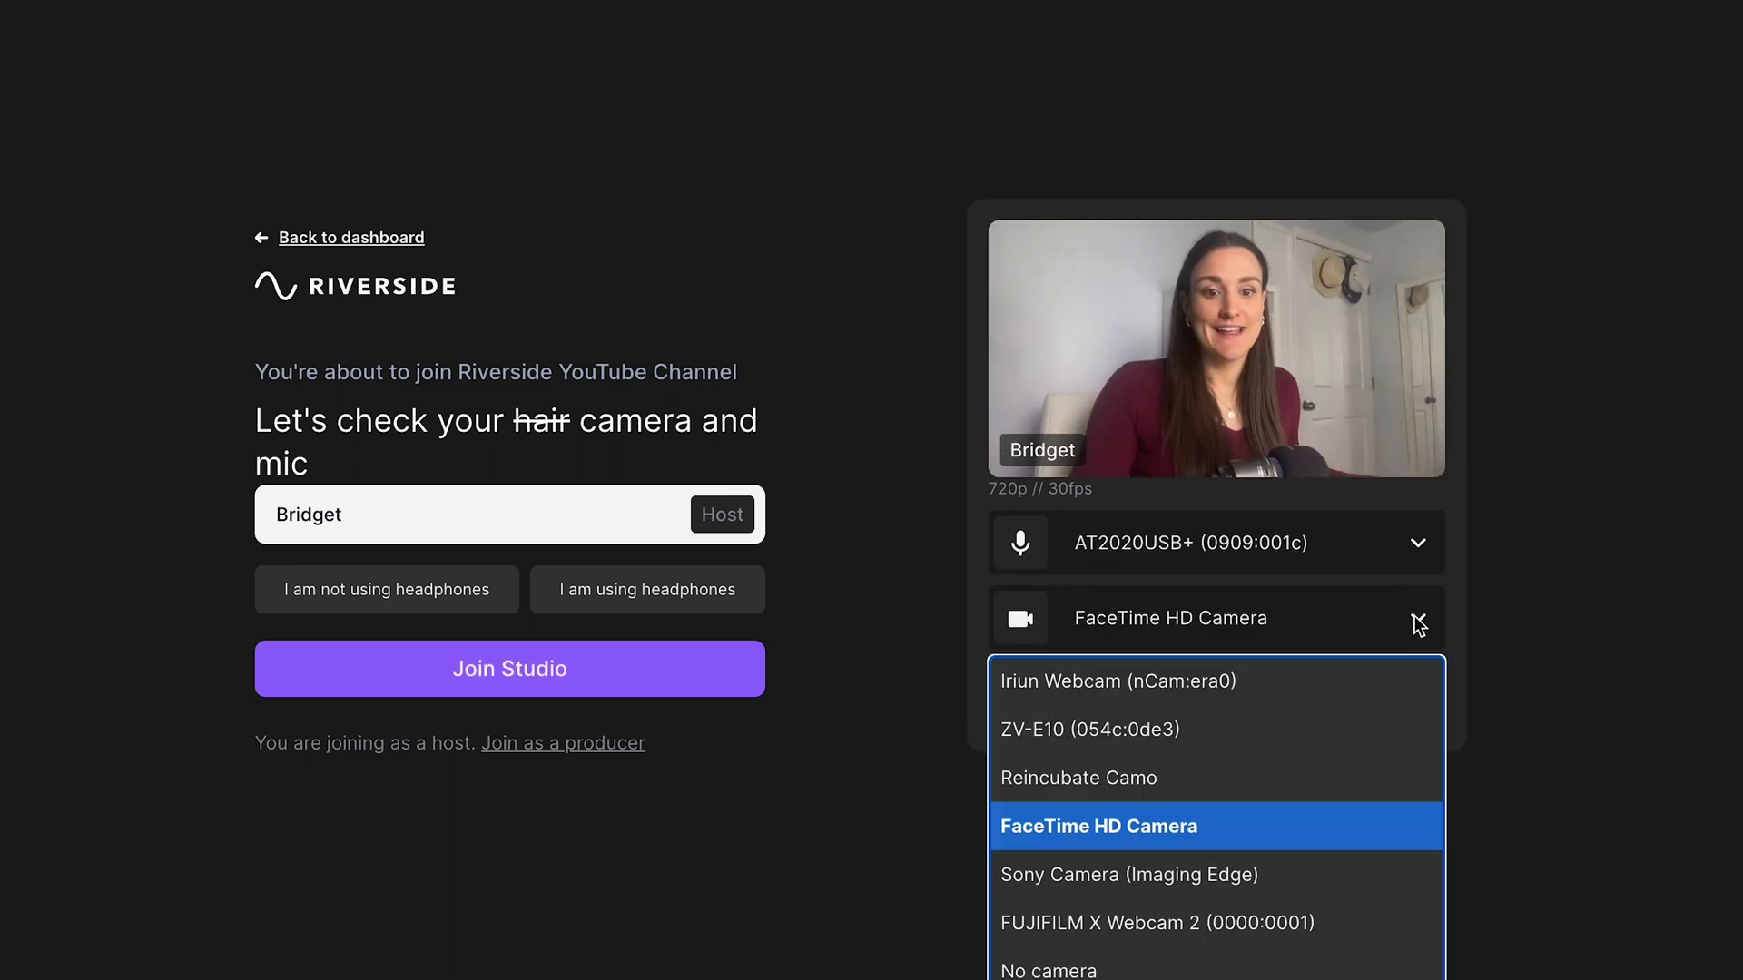
{"action": "left_click", "coordinate": [1395, 734]}
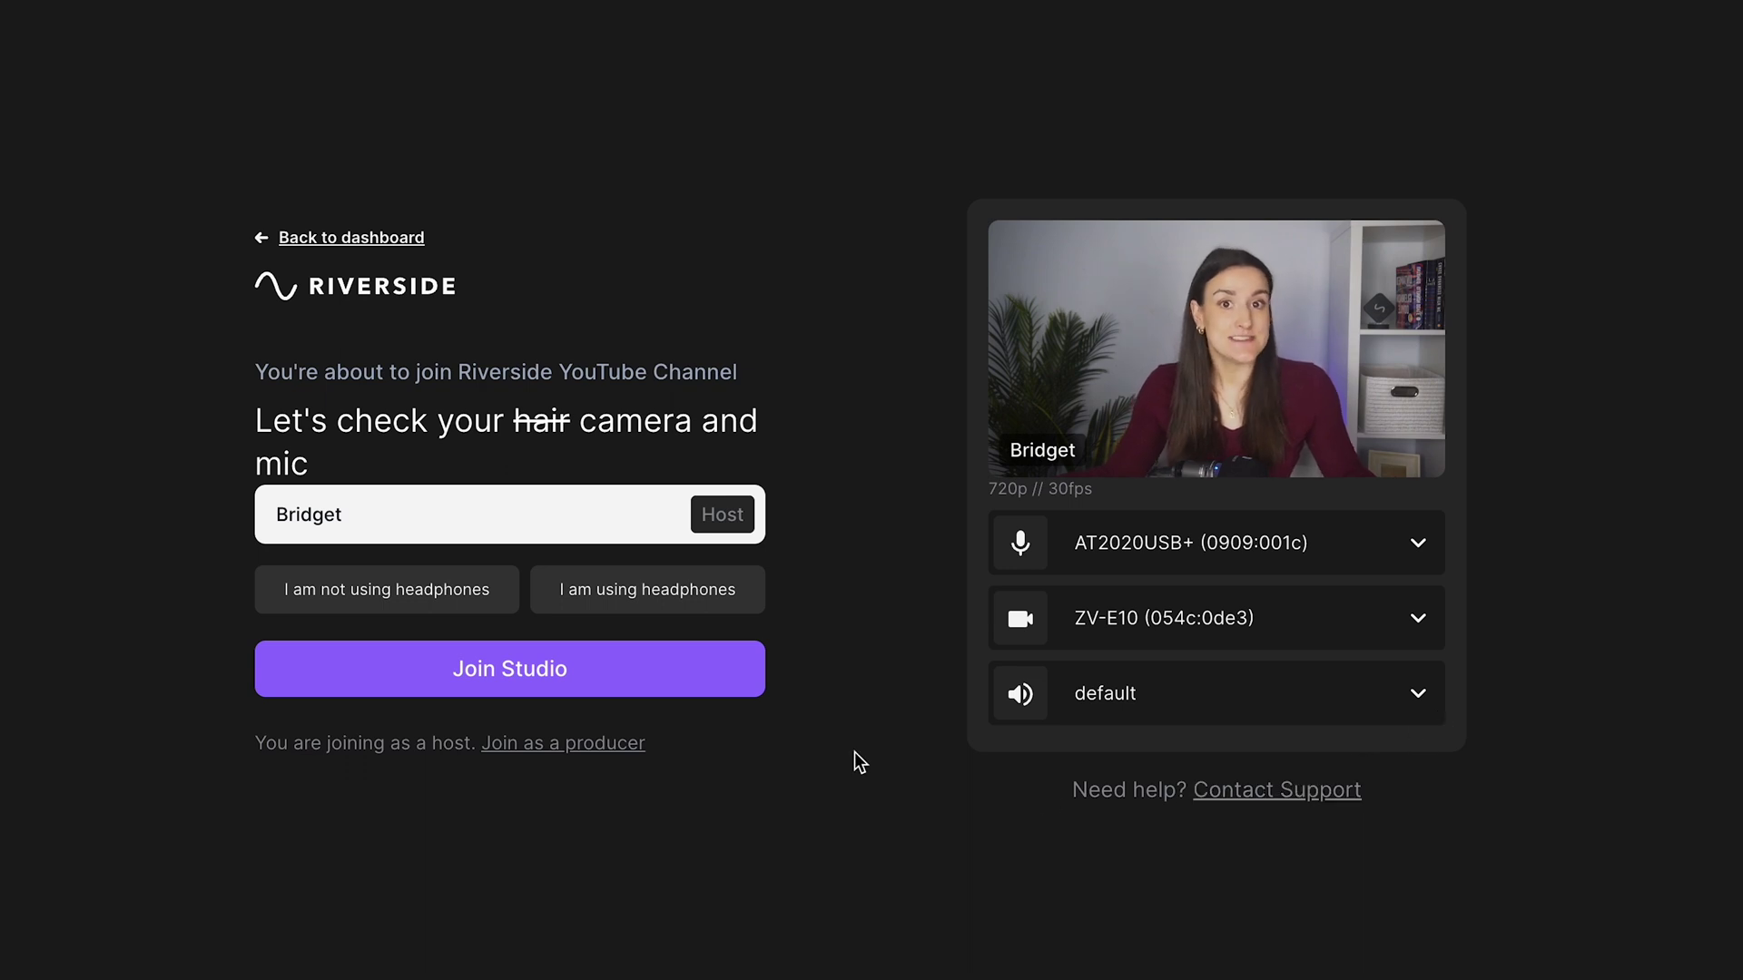
{"action": "left_click", "coordinate": [536, 669]}
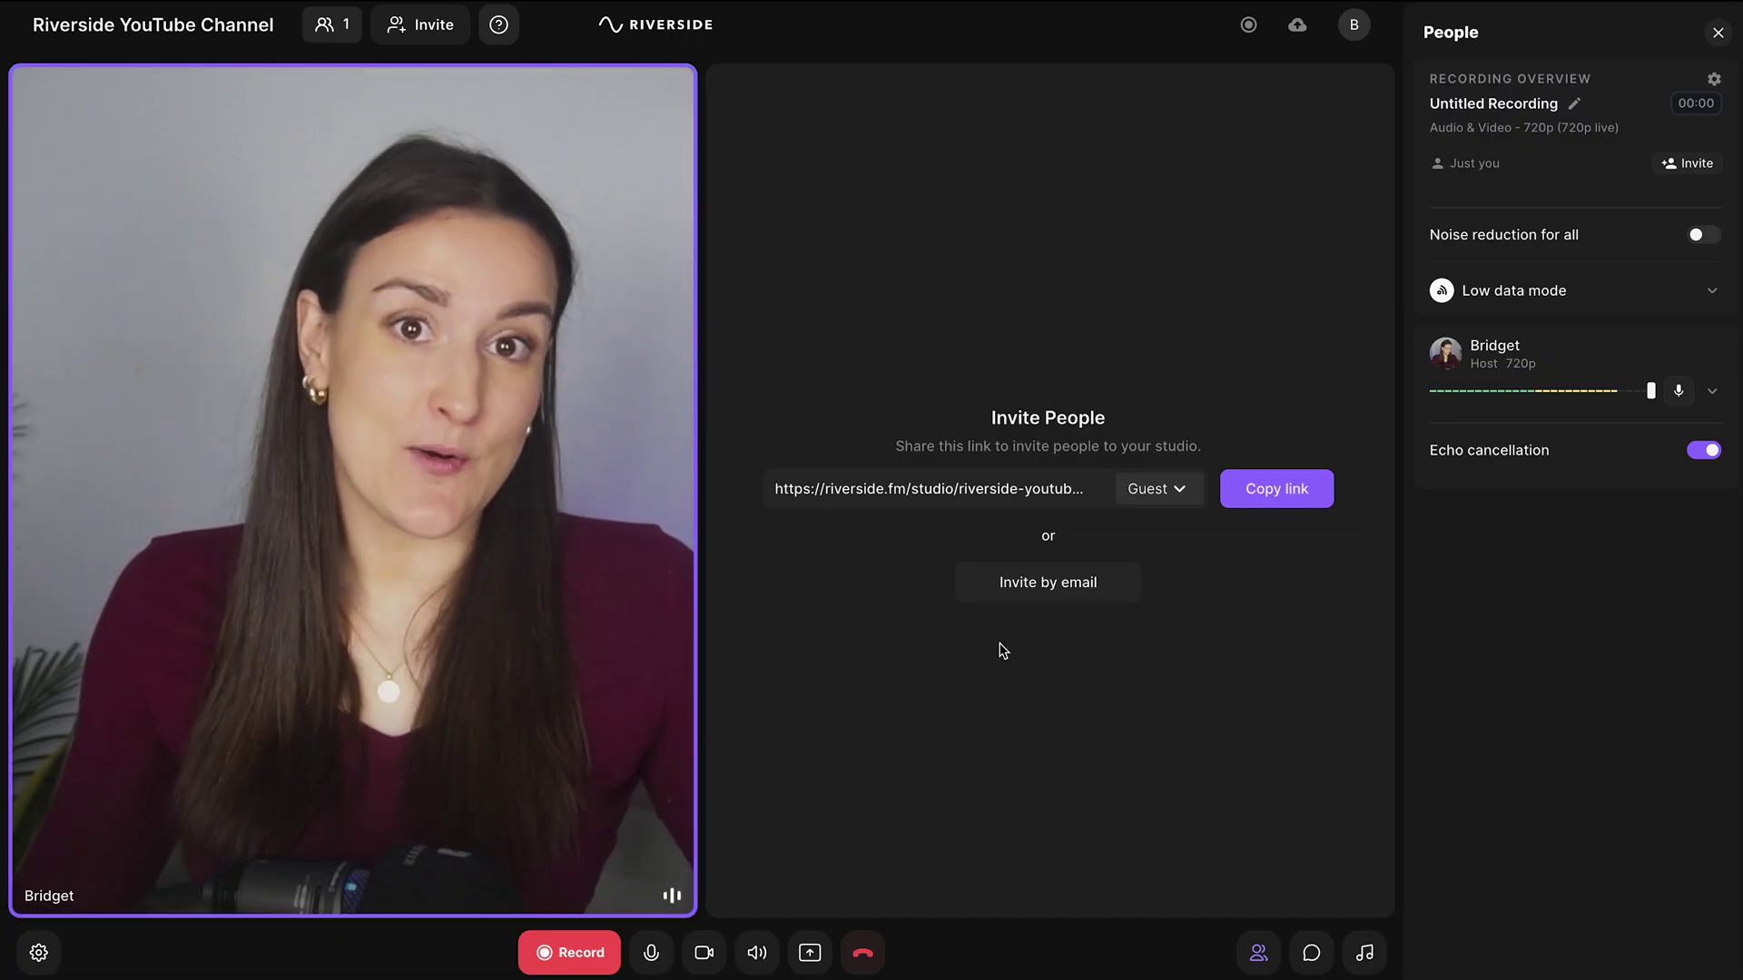
Record a talking-head take to camera, then stop the recording.
{"action": "left_click", "coordinate": [569, 952]}
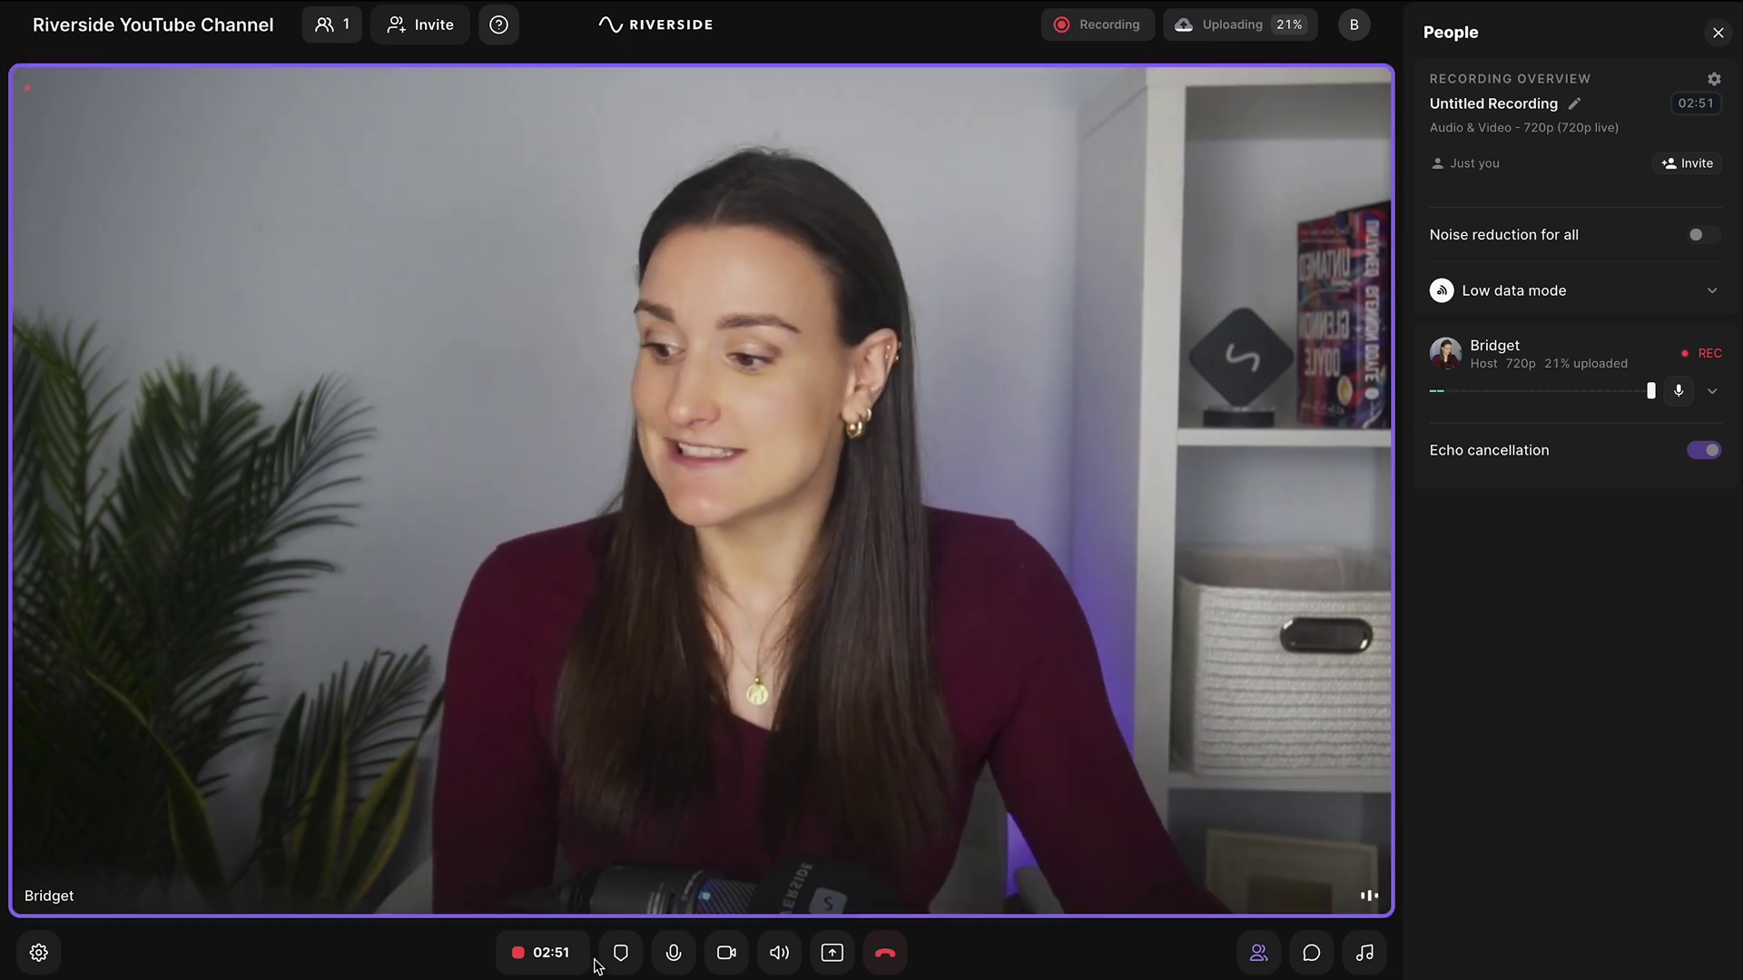
{"action": "left_click", "coordinate": [570, 962]}
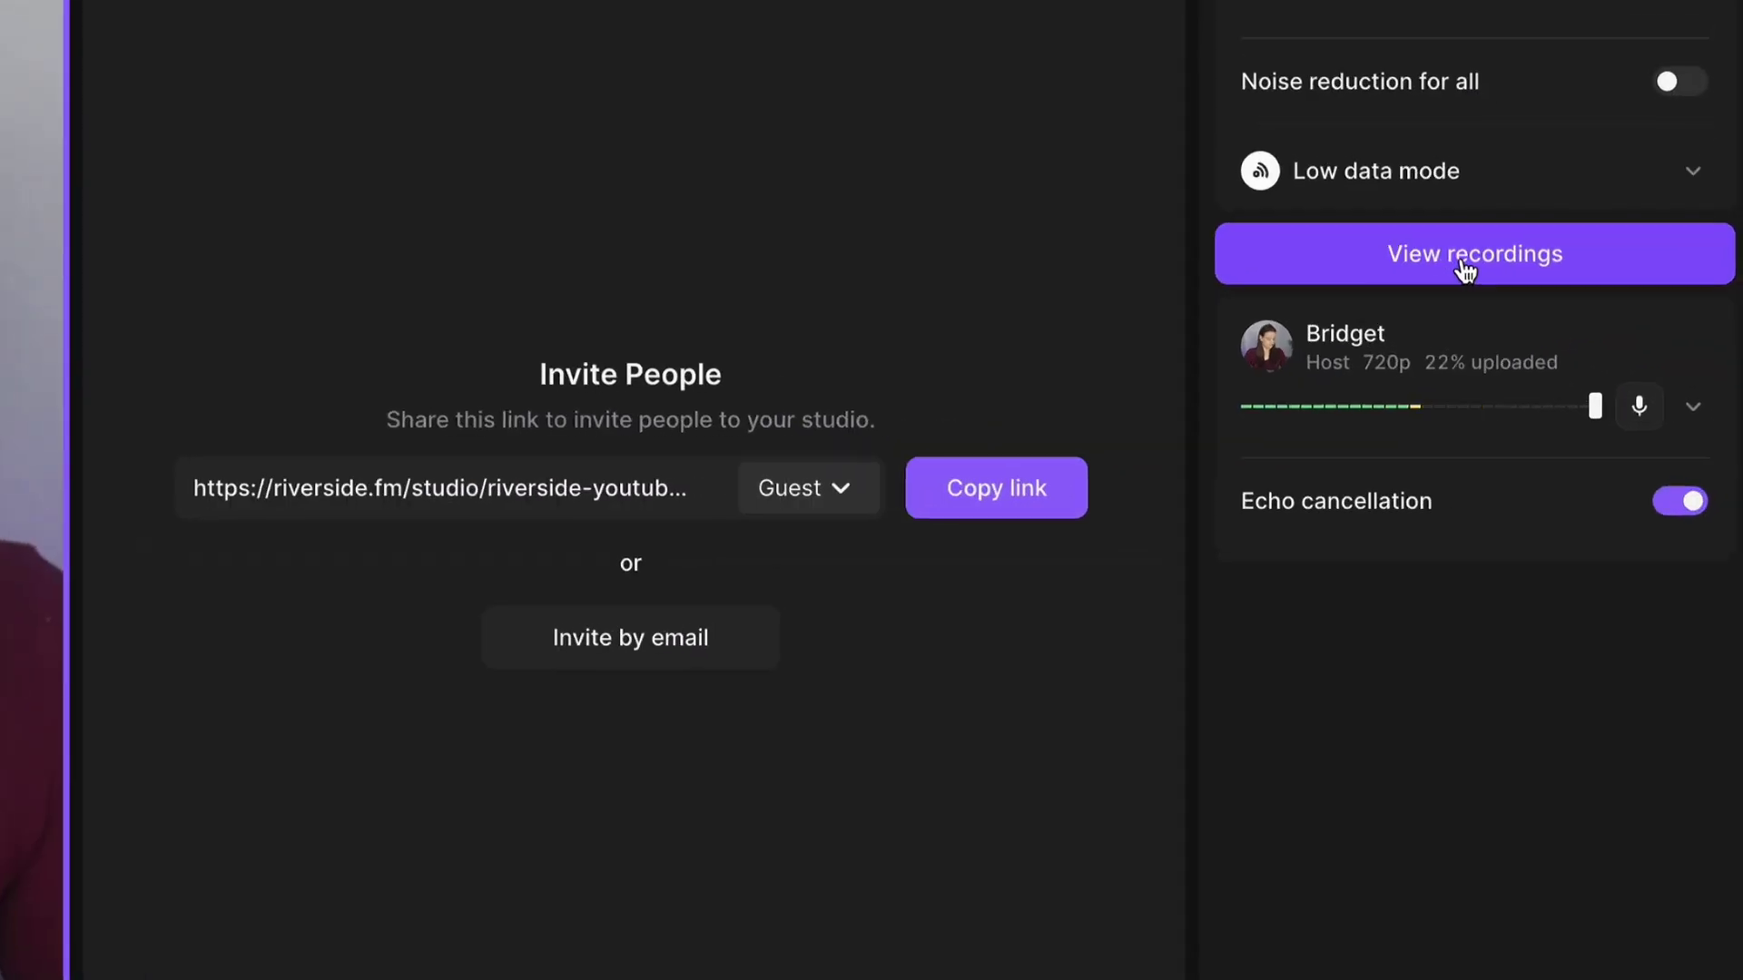
Open the finished 'Talking Head Video' recording in the editor via Edit & create clips.
{"action": "left_click", "coordinate": [1465, 269]}
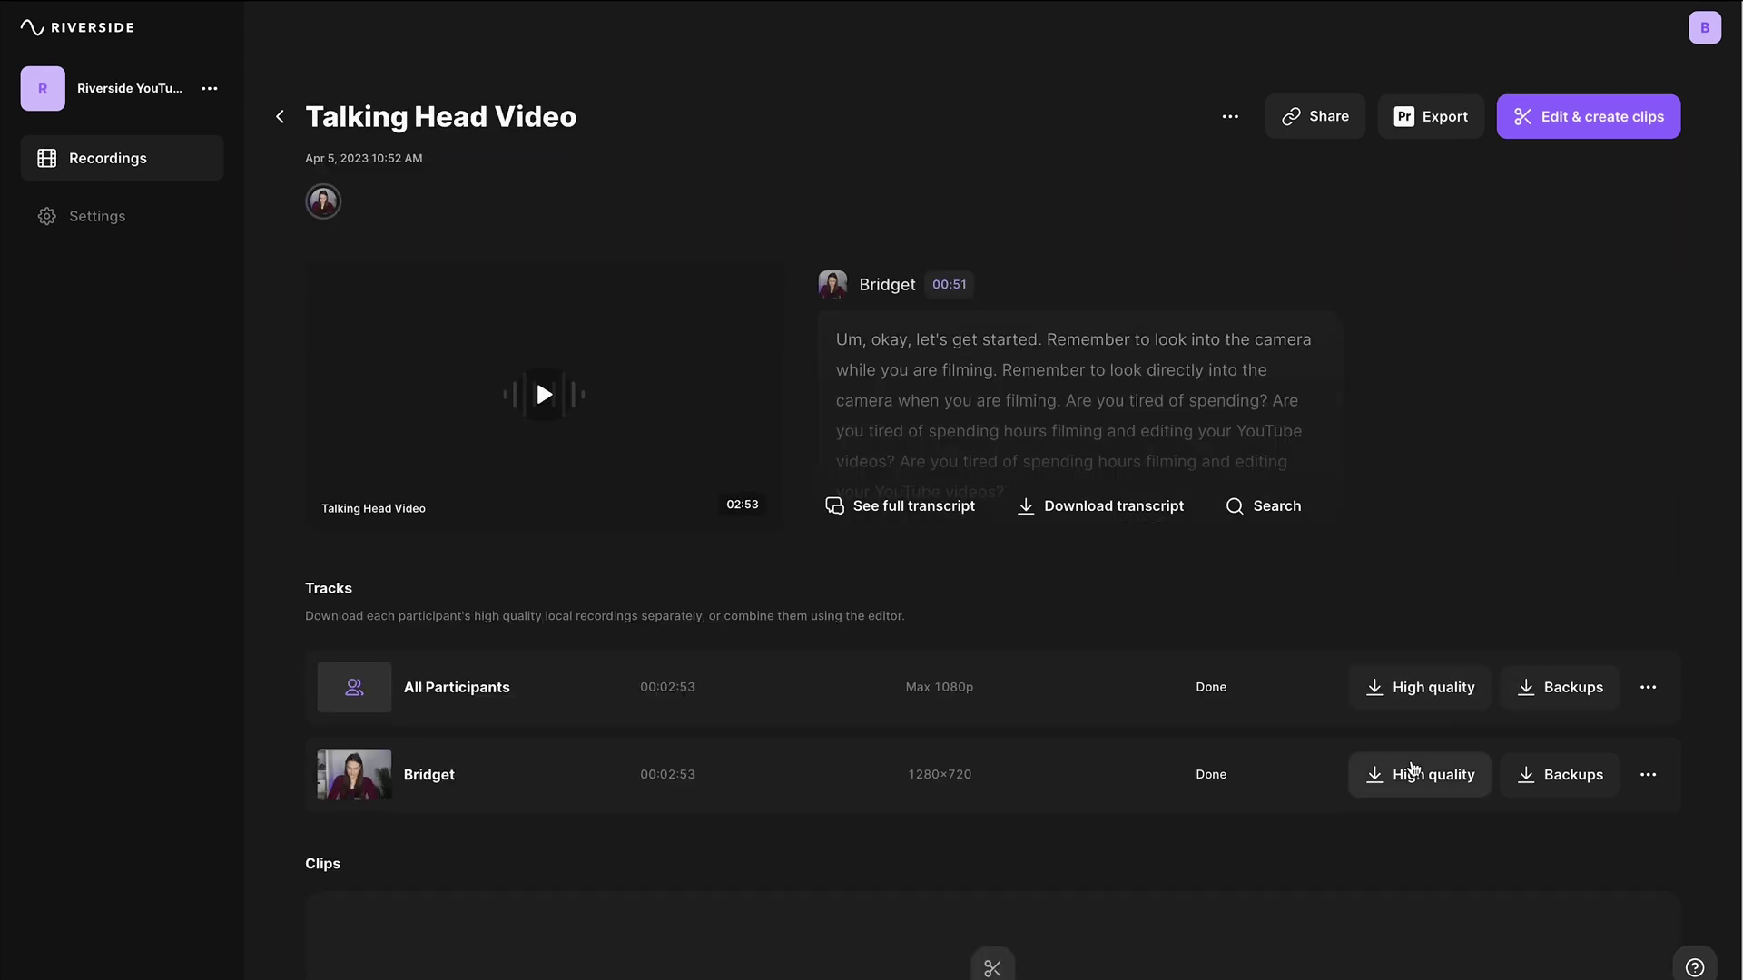
{"action": "left_click", "coordinate": [1413, 770]}
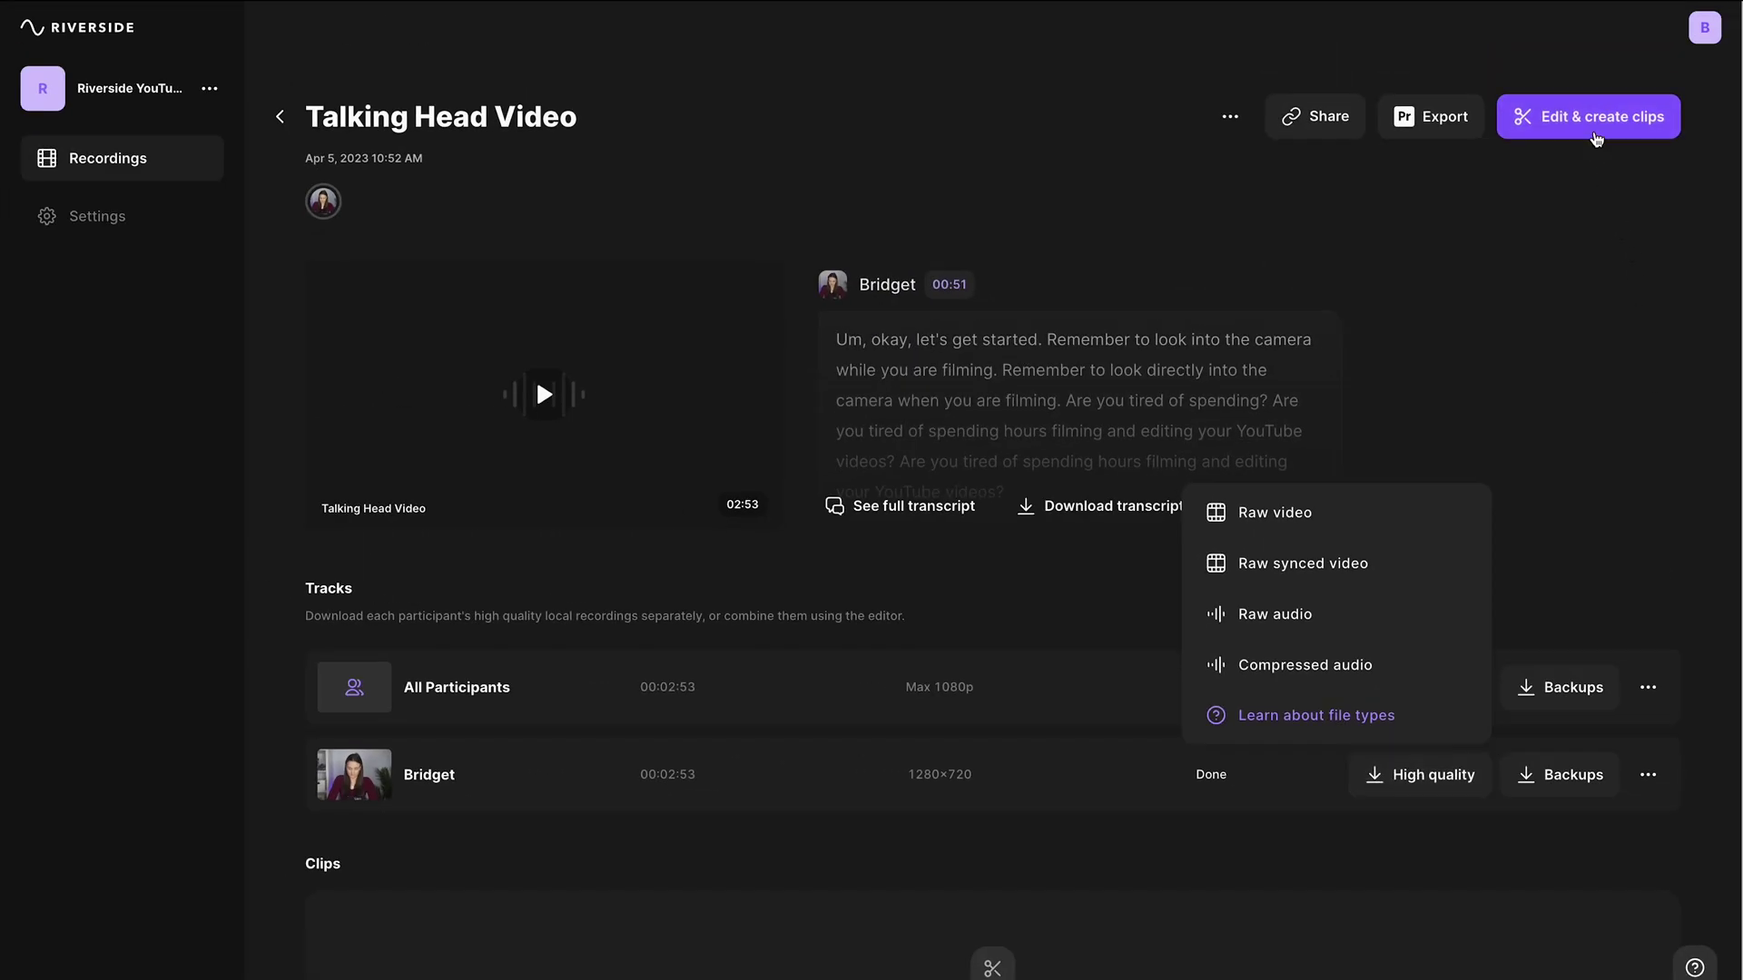
{"action": "left_click", "coordinate": [1598, 134]}
Start a full-length 16:9 clip with the full-frame layout, checking the Background and Logo options.
{"action": "left_click", "coordinate": [1190, 434]}
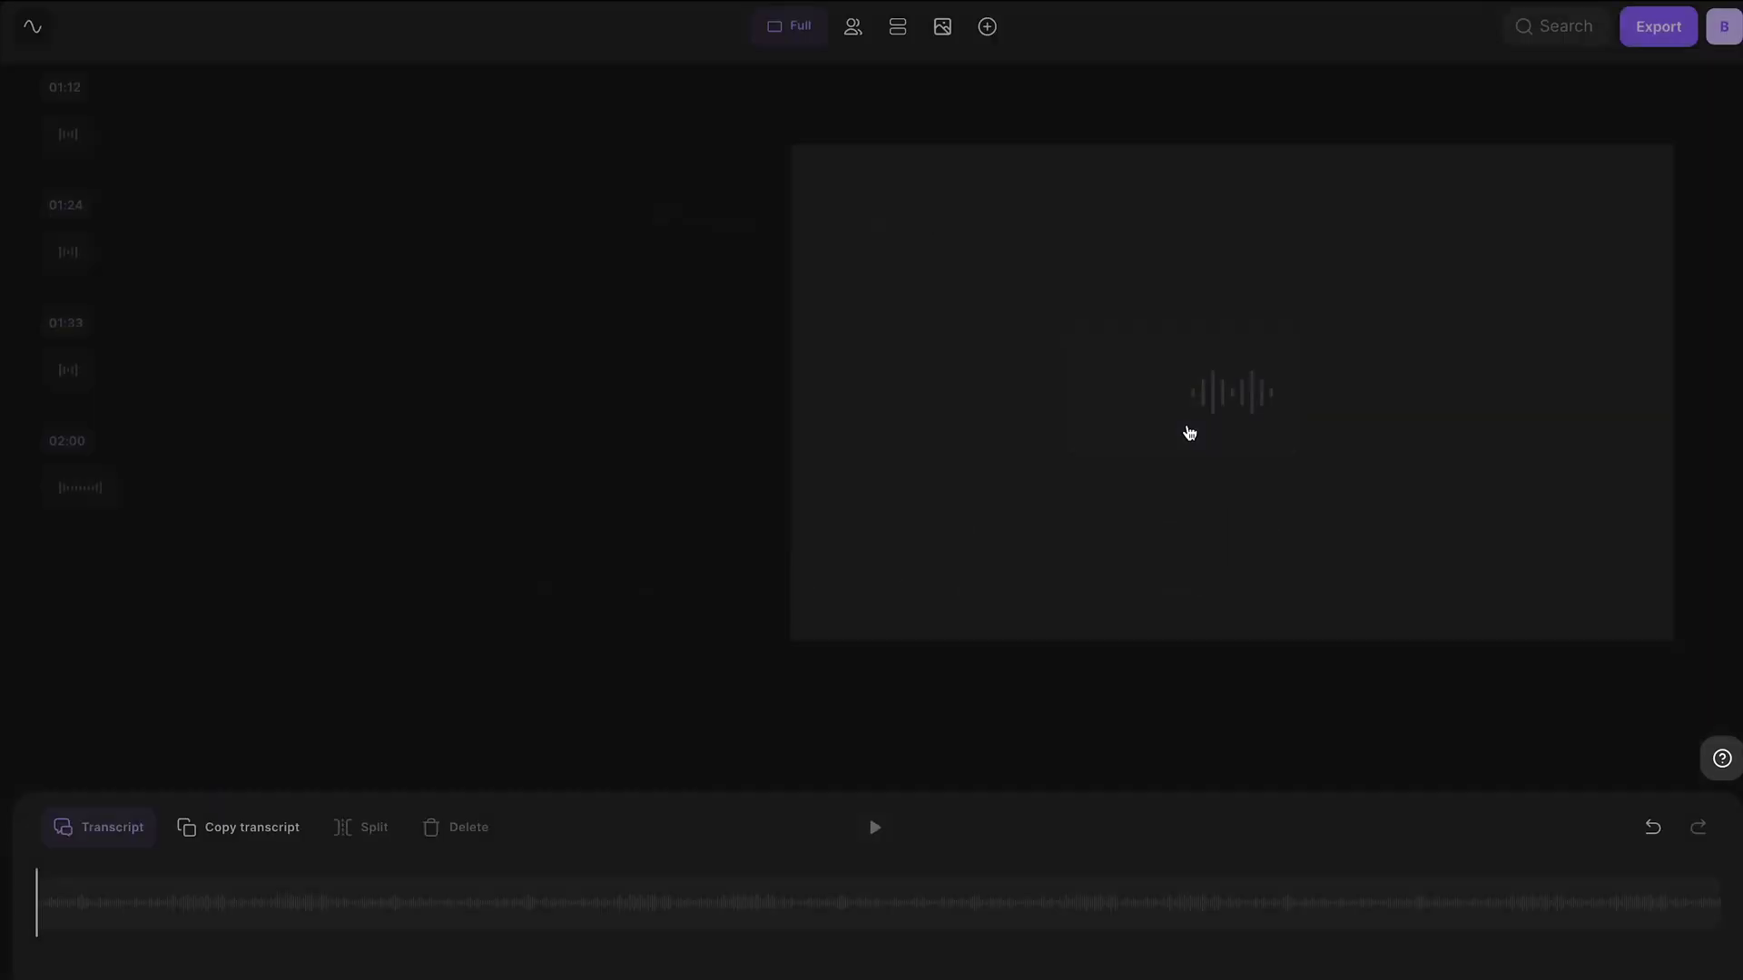
{"action": "left_click", "coordinate": [895, 35]}
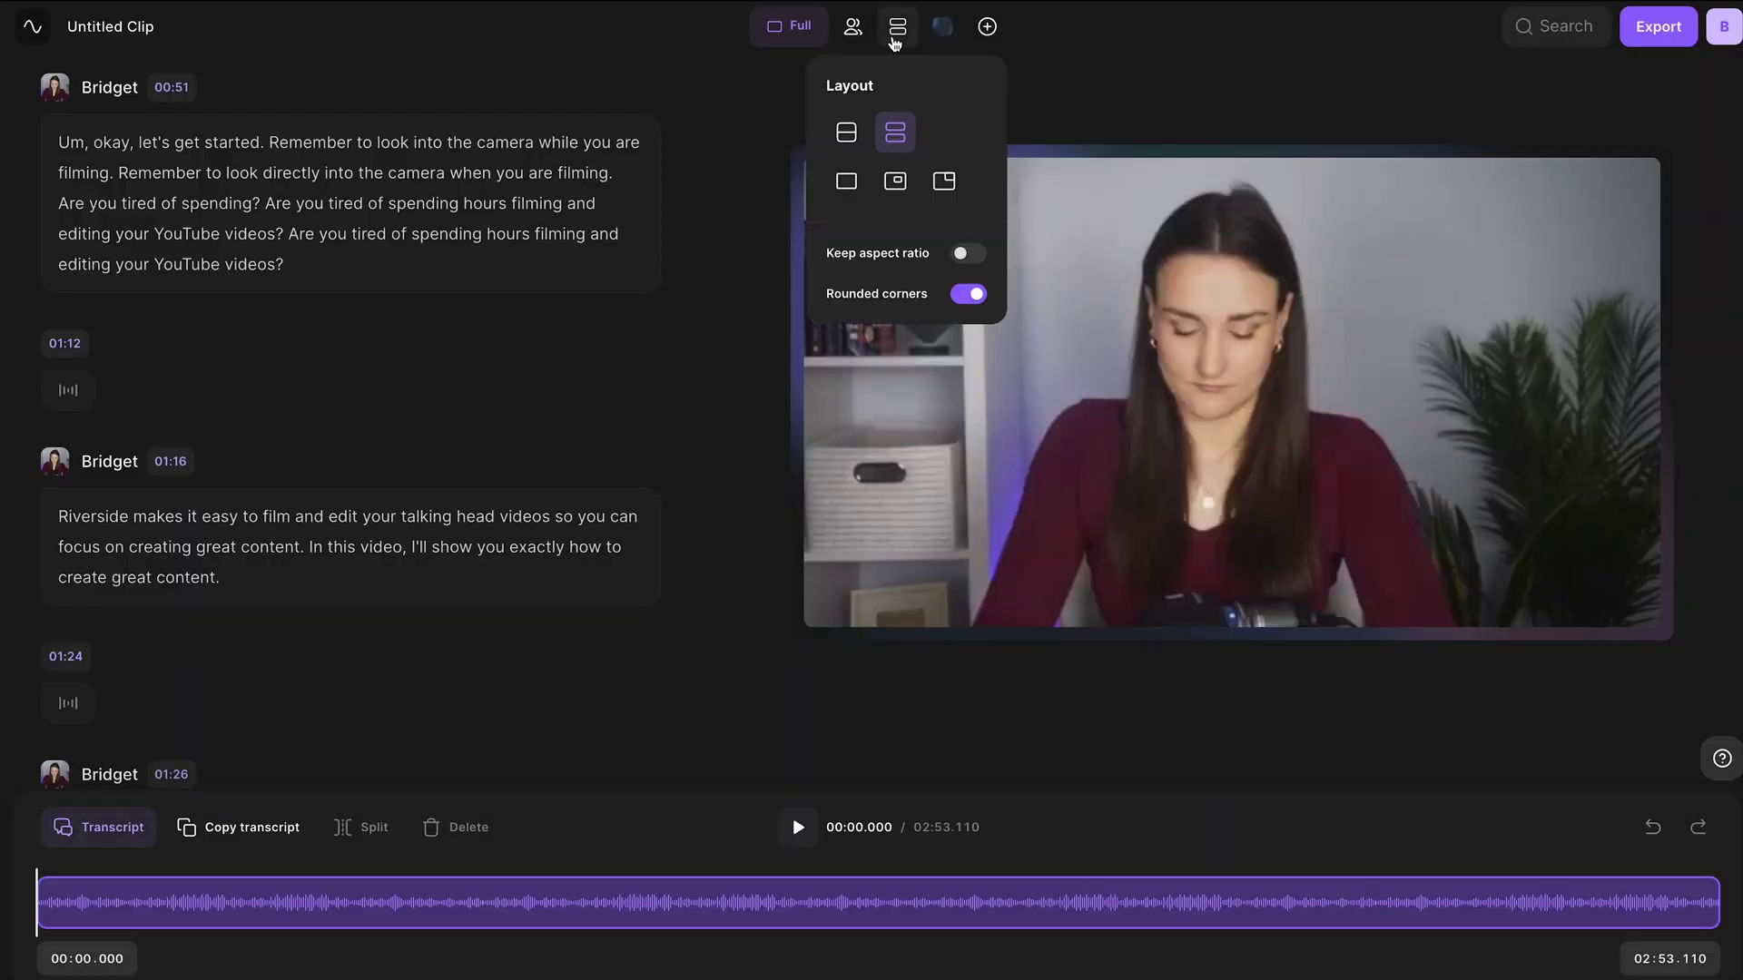
{"action": "left_click", "coordinate": [846, 133]}
{"action": "left_click", "coordinate": [944, 29]}
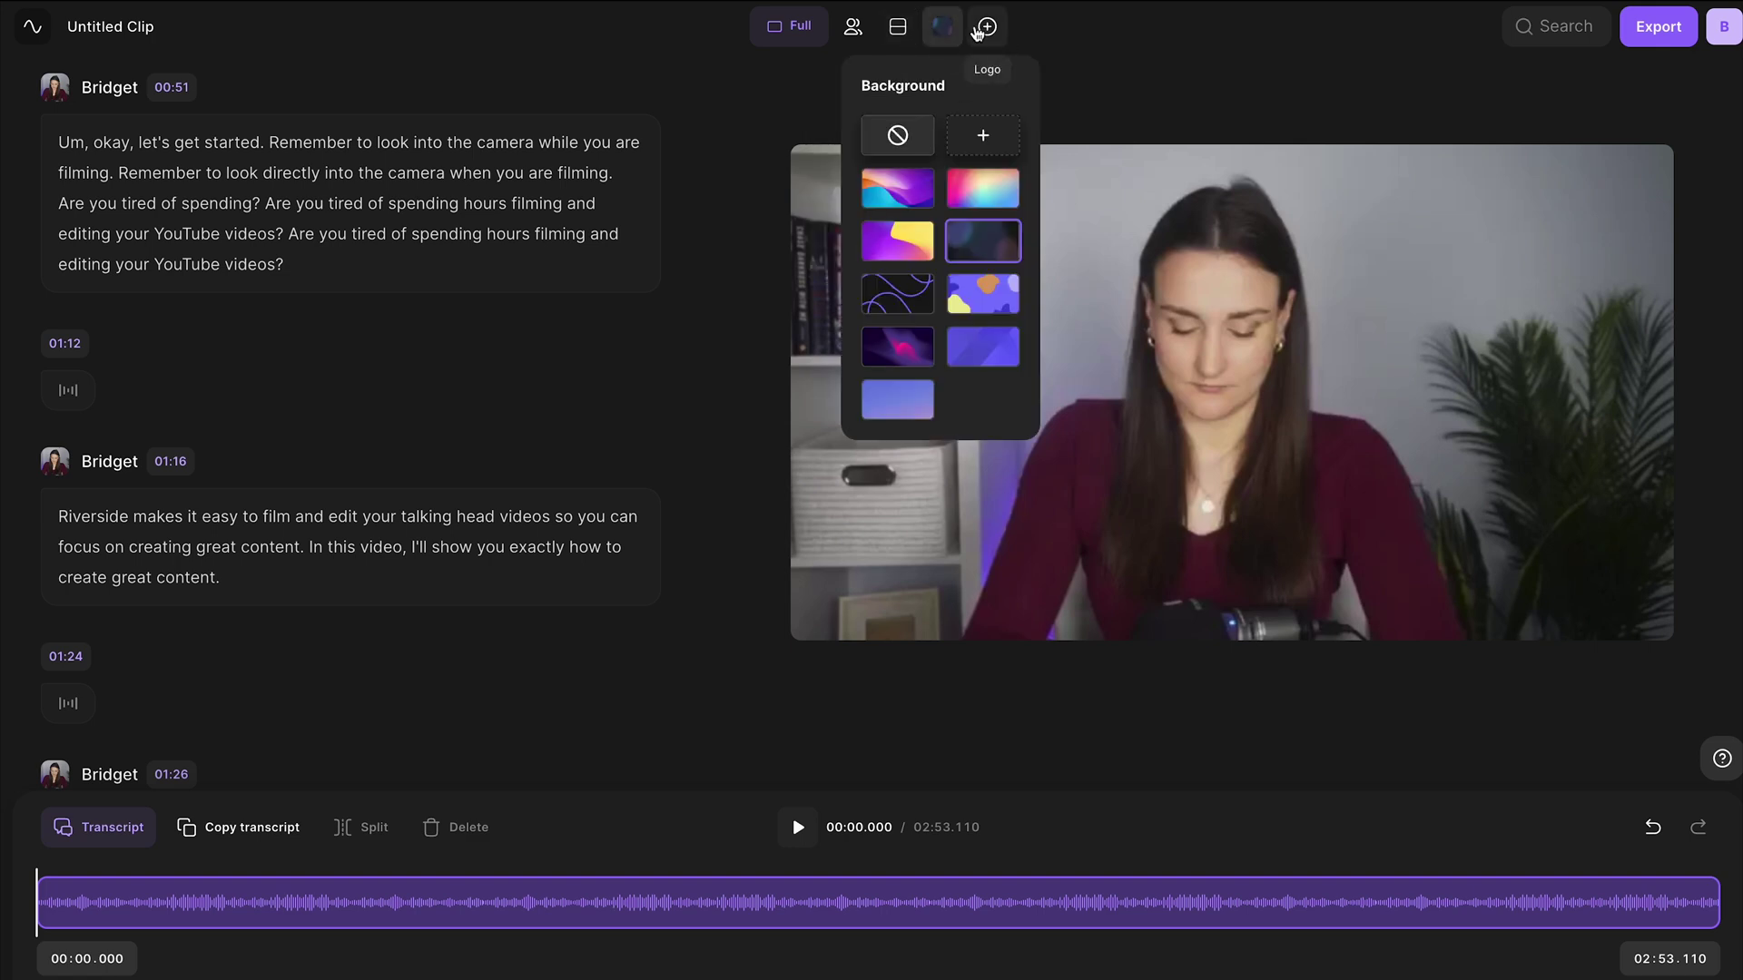
{"action": "left_click", "coordinate": [987, 27]}
{"action": "left_click", "coordinate": [1096, 69]}
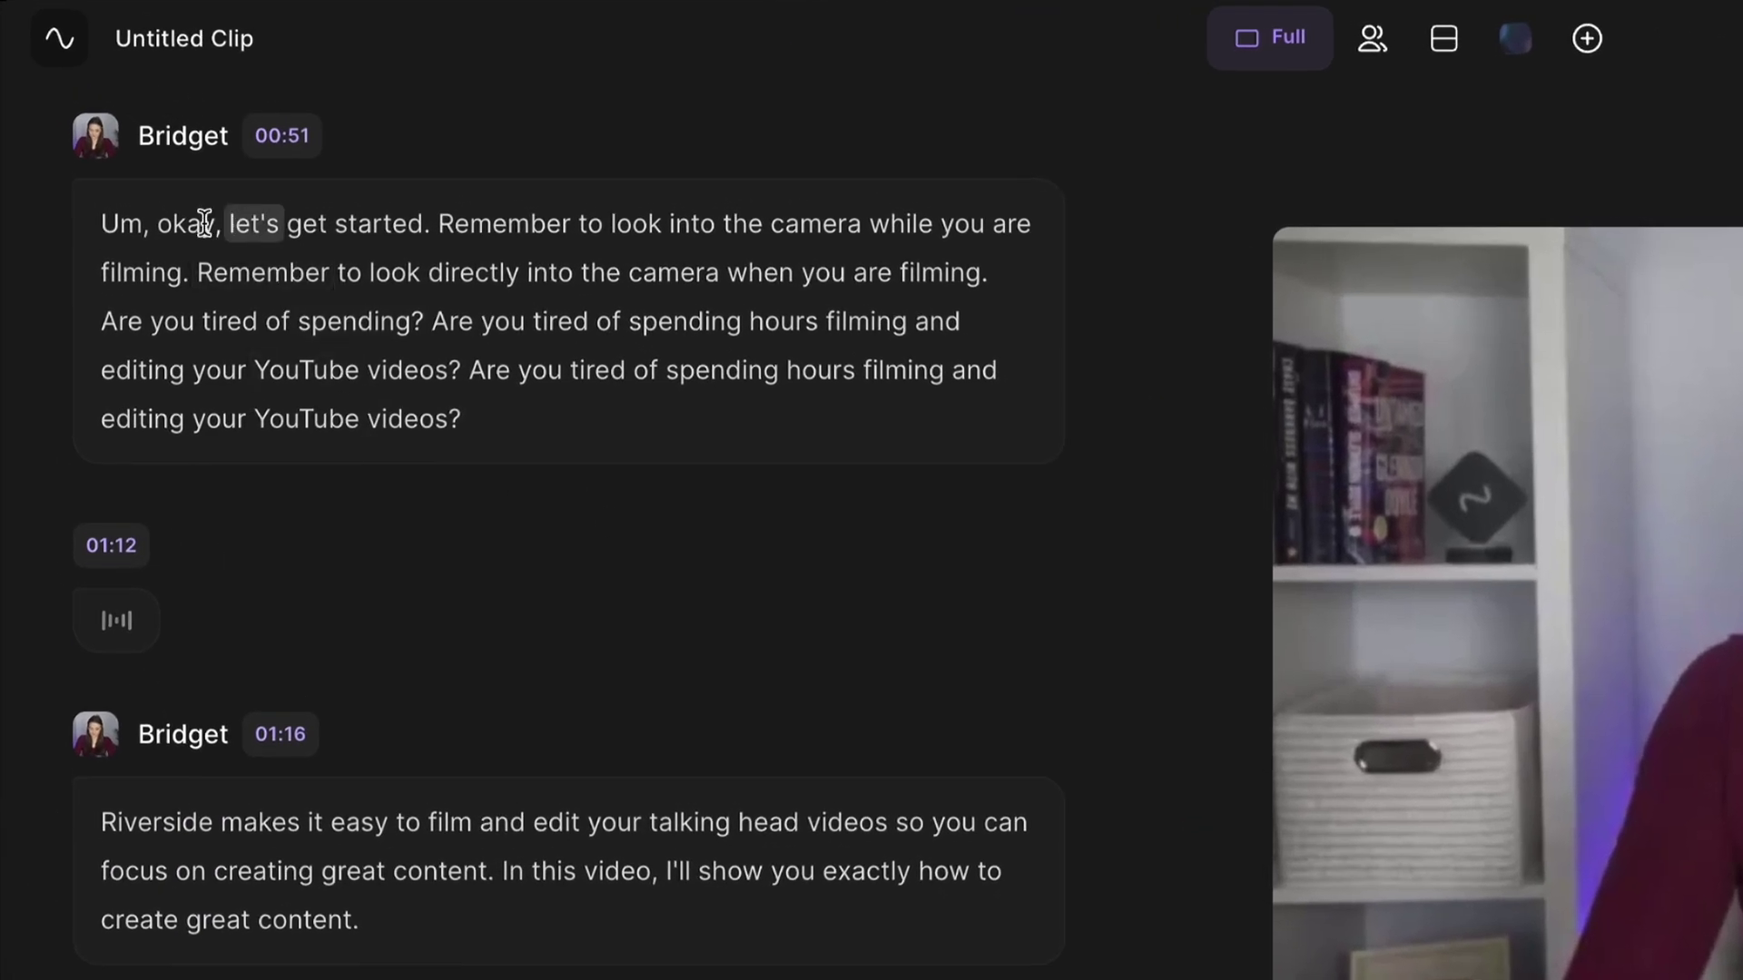
Delete 'Um, okay,' and the repeated opening sentences from the transcript, then play back the result.
{"action": "left_click_drag", "start_coordinate": [205, 222], "coordinate": [102, 218]}
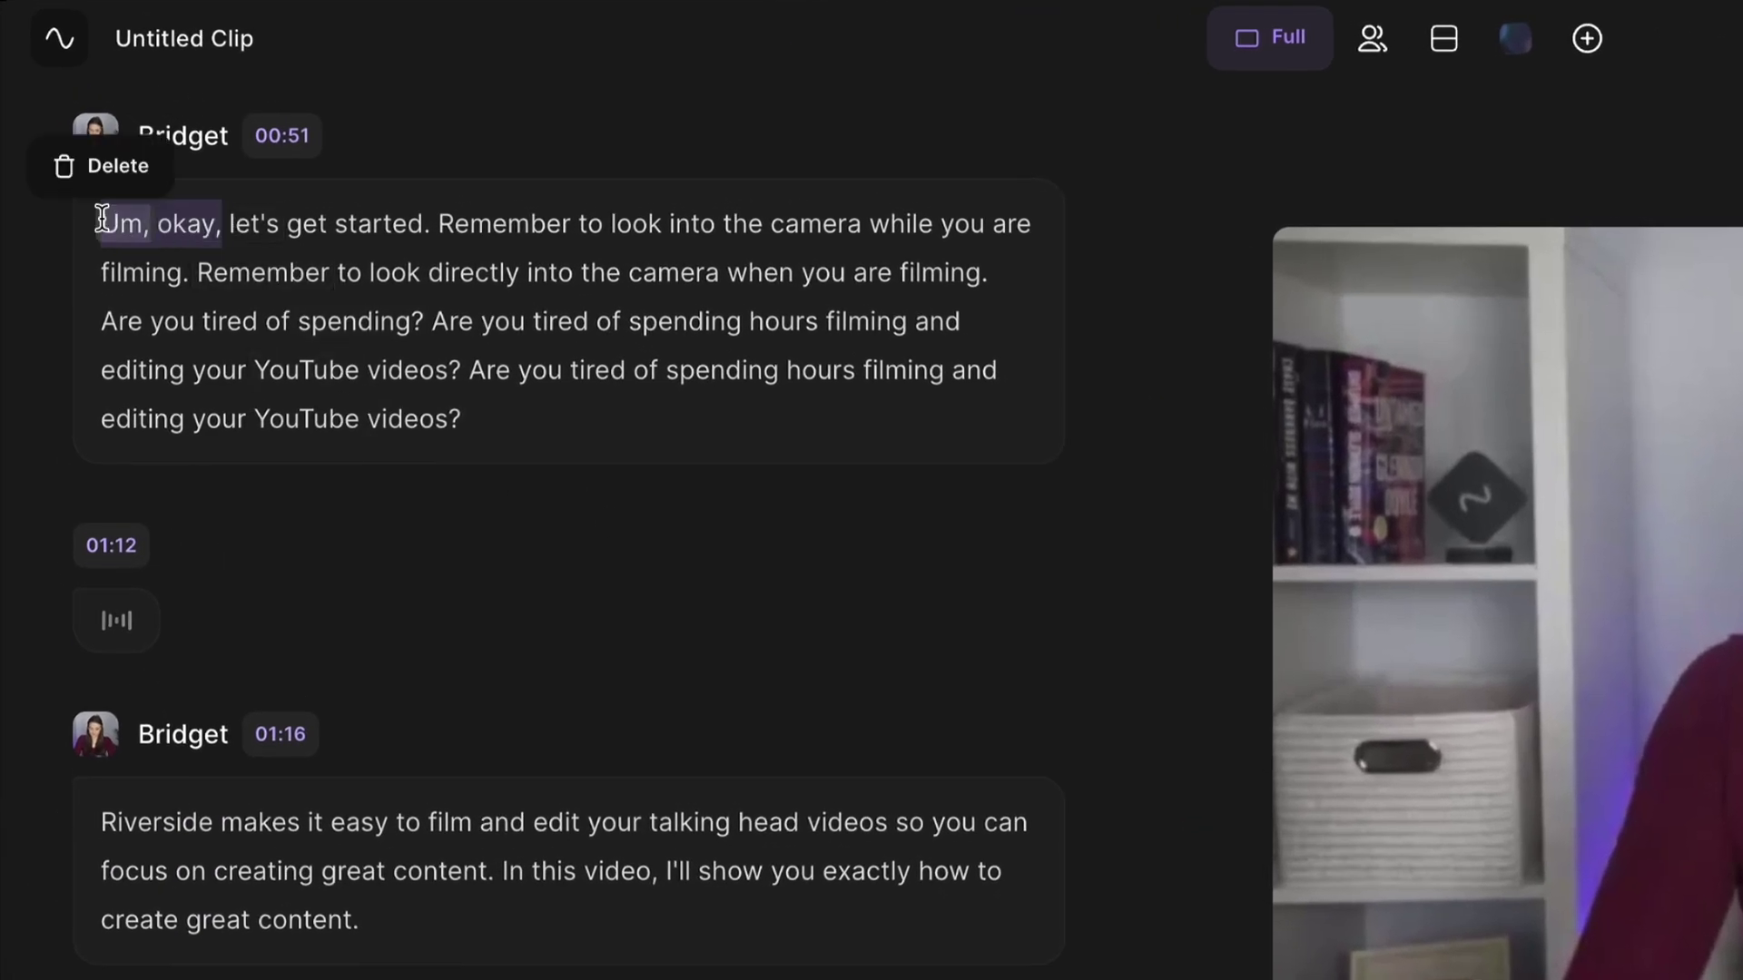
{"action": "key", "text": "Delete"}
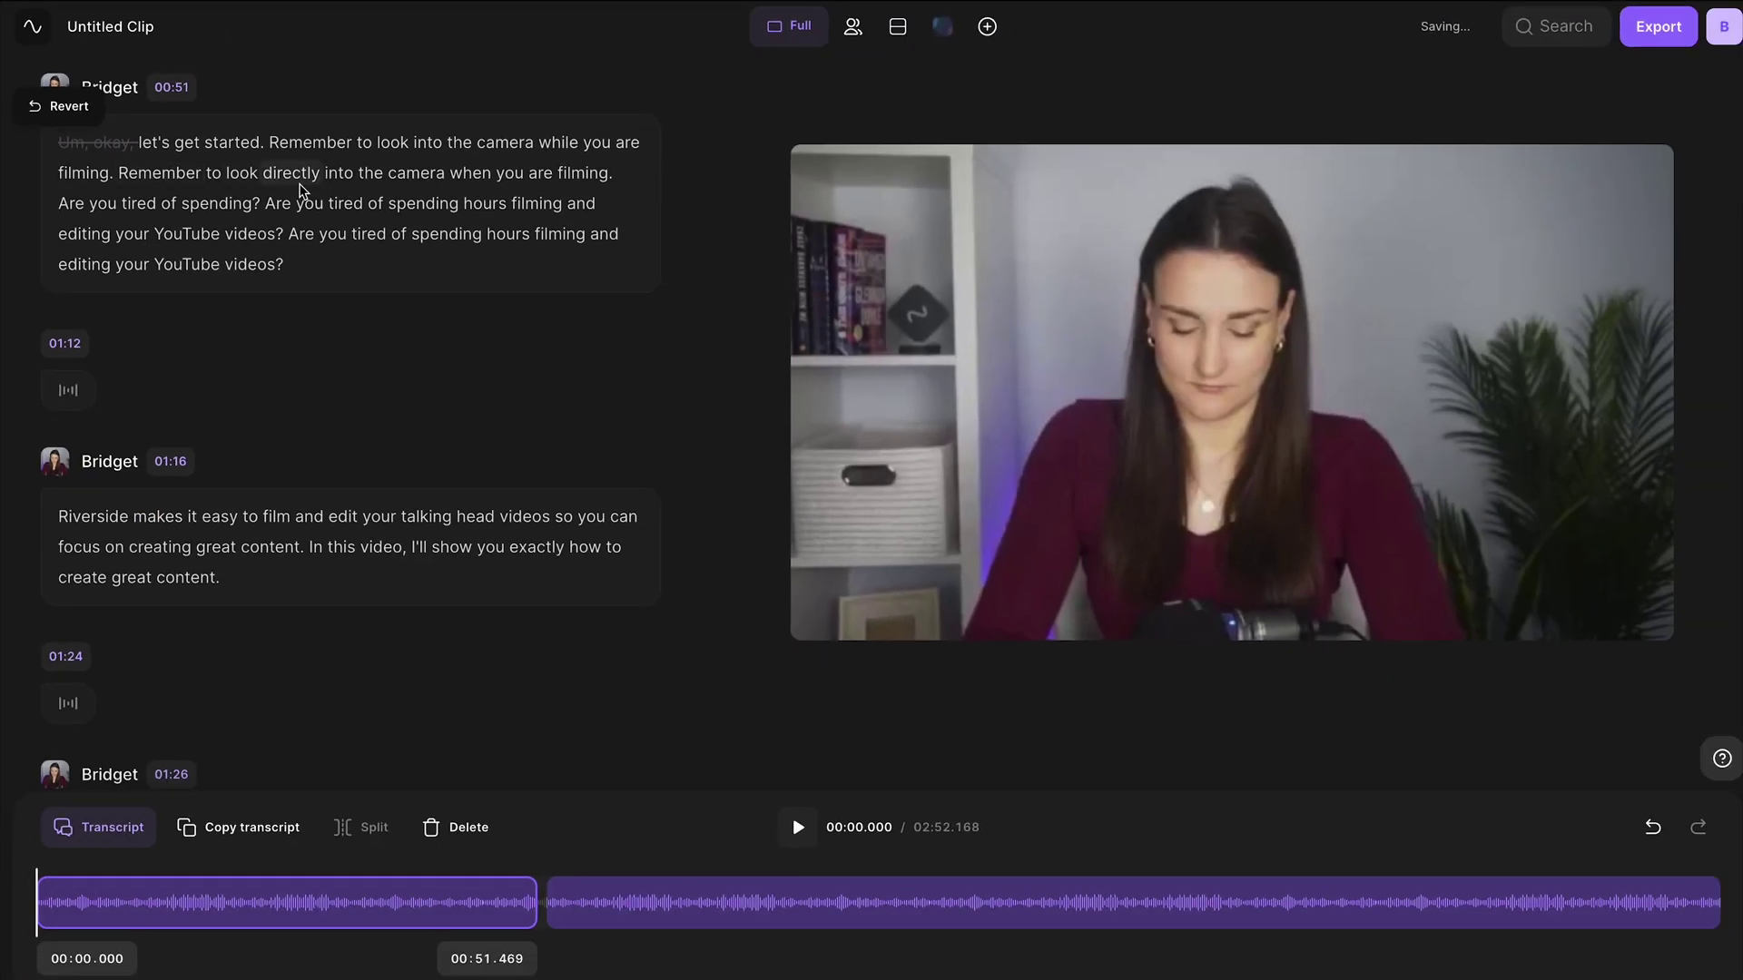
{"action": "left_click_drag", "start_coordinate": [270, 142], "coordinate": [270, 200]}
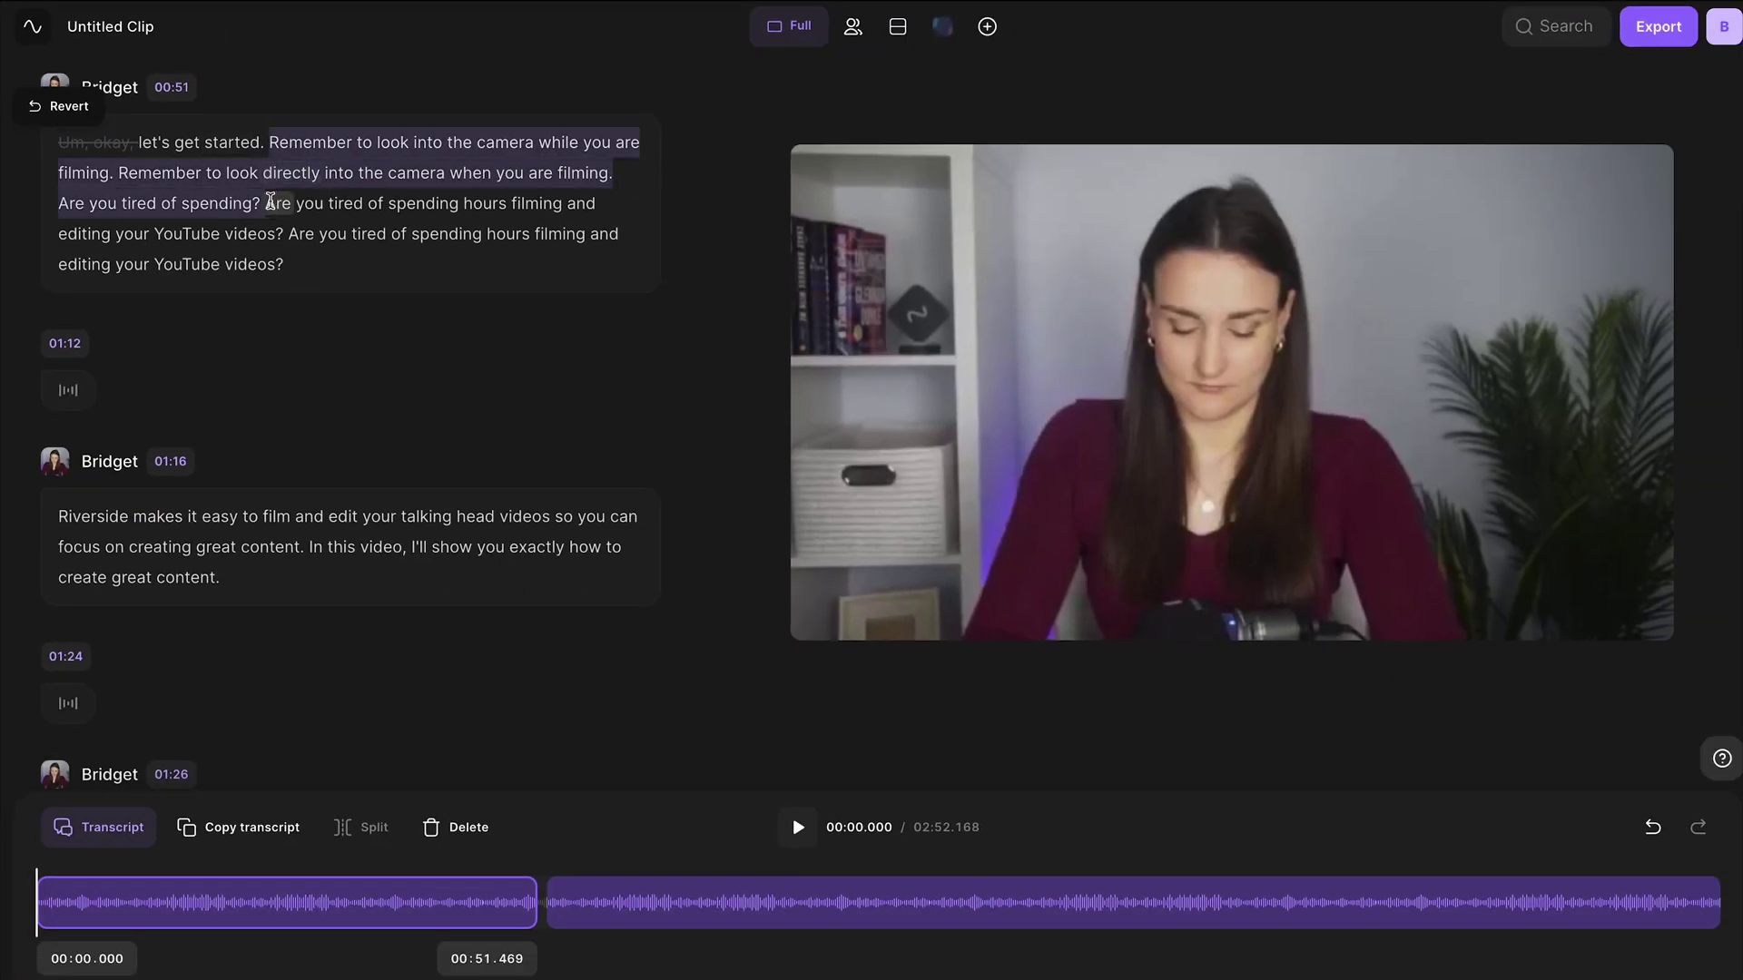
{"action": "key", "text": "Delete"}
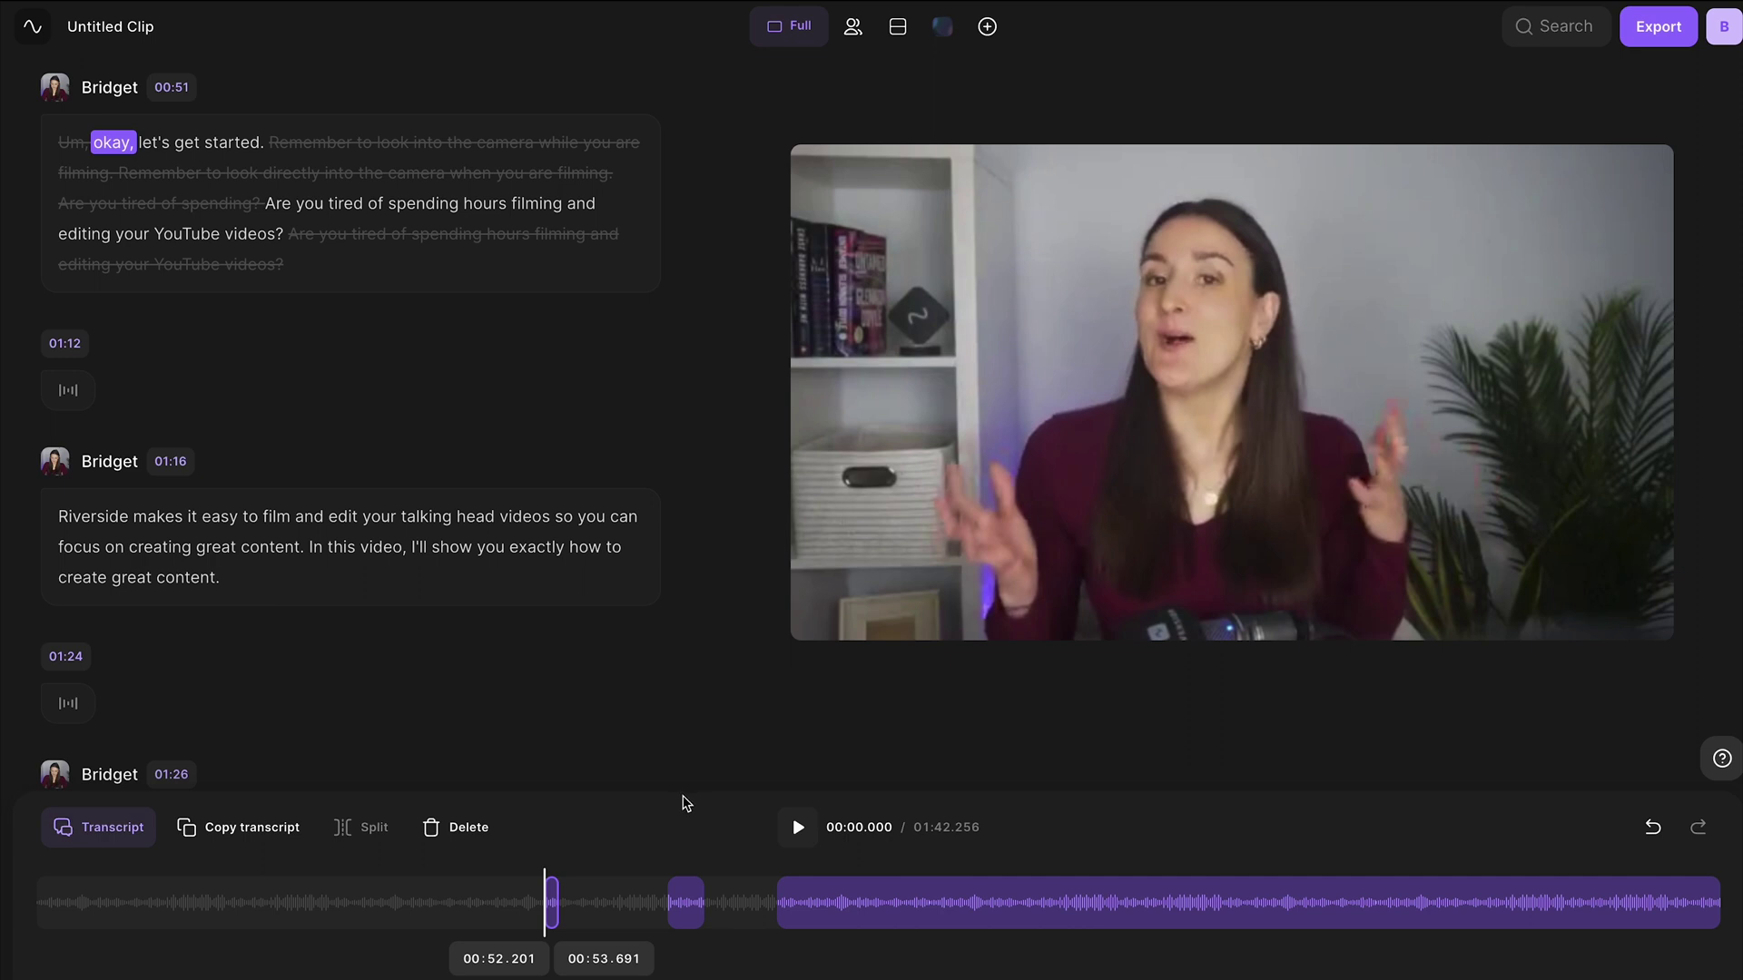
{"action": "key", "text": "space"}
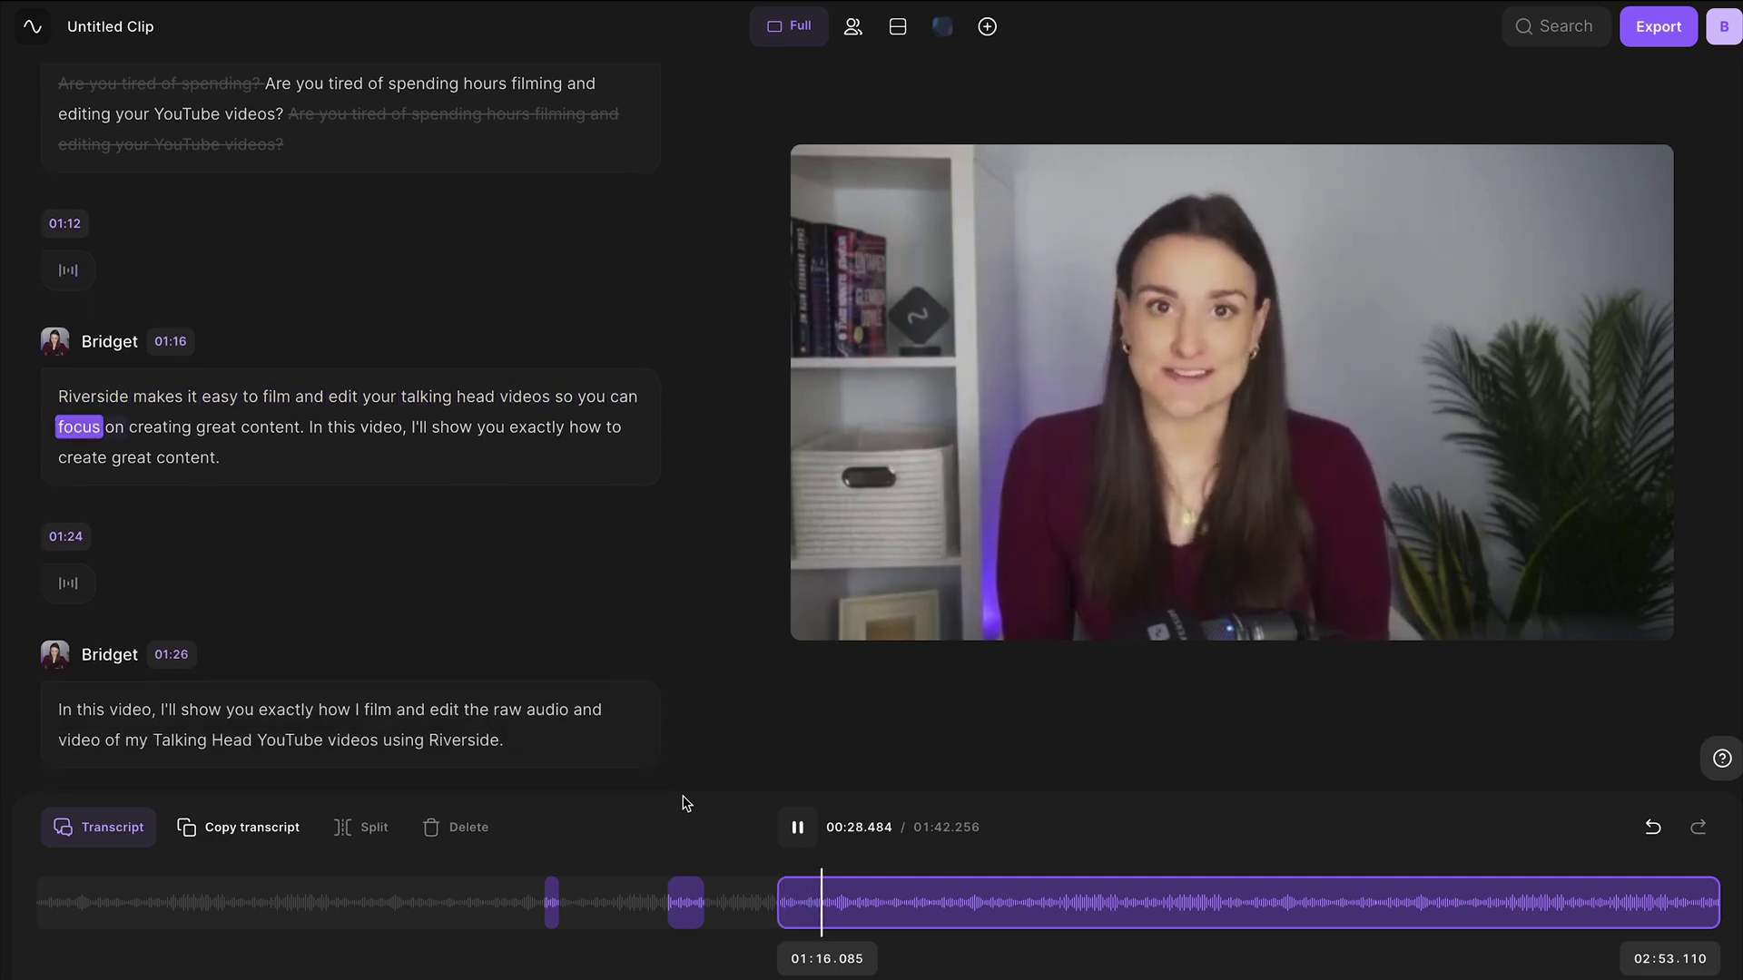
{"action": "key", "text": "space"}
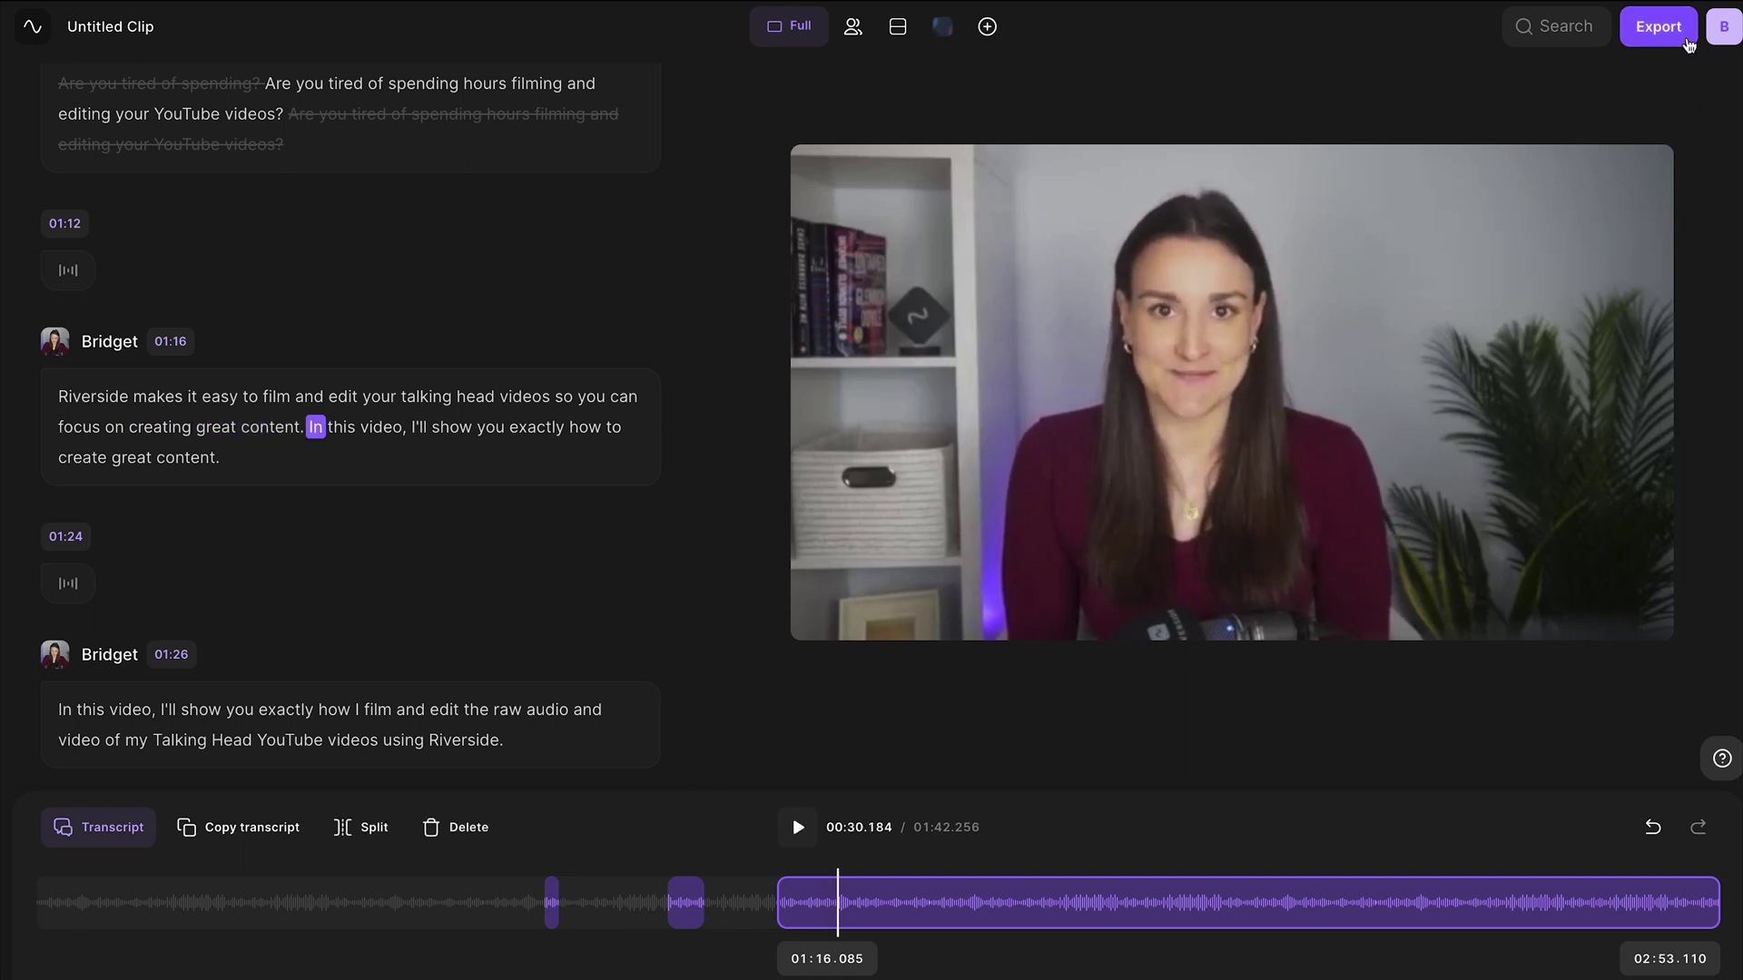
Export the Untitled Clip with video quality kept at 1080p HD.
{"action": "left_click", "coordinate": [1684, 40]}
{"action": "left_click", "coordinate": [1661, 164]}
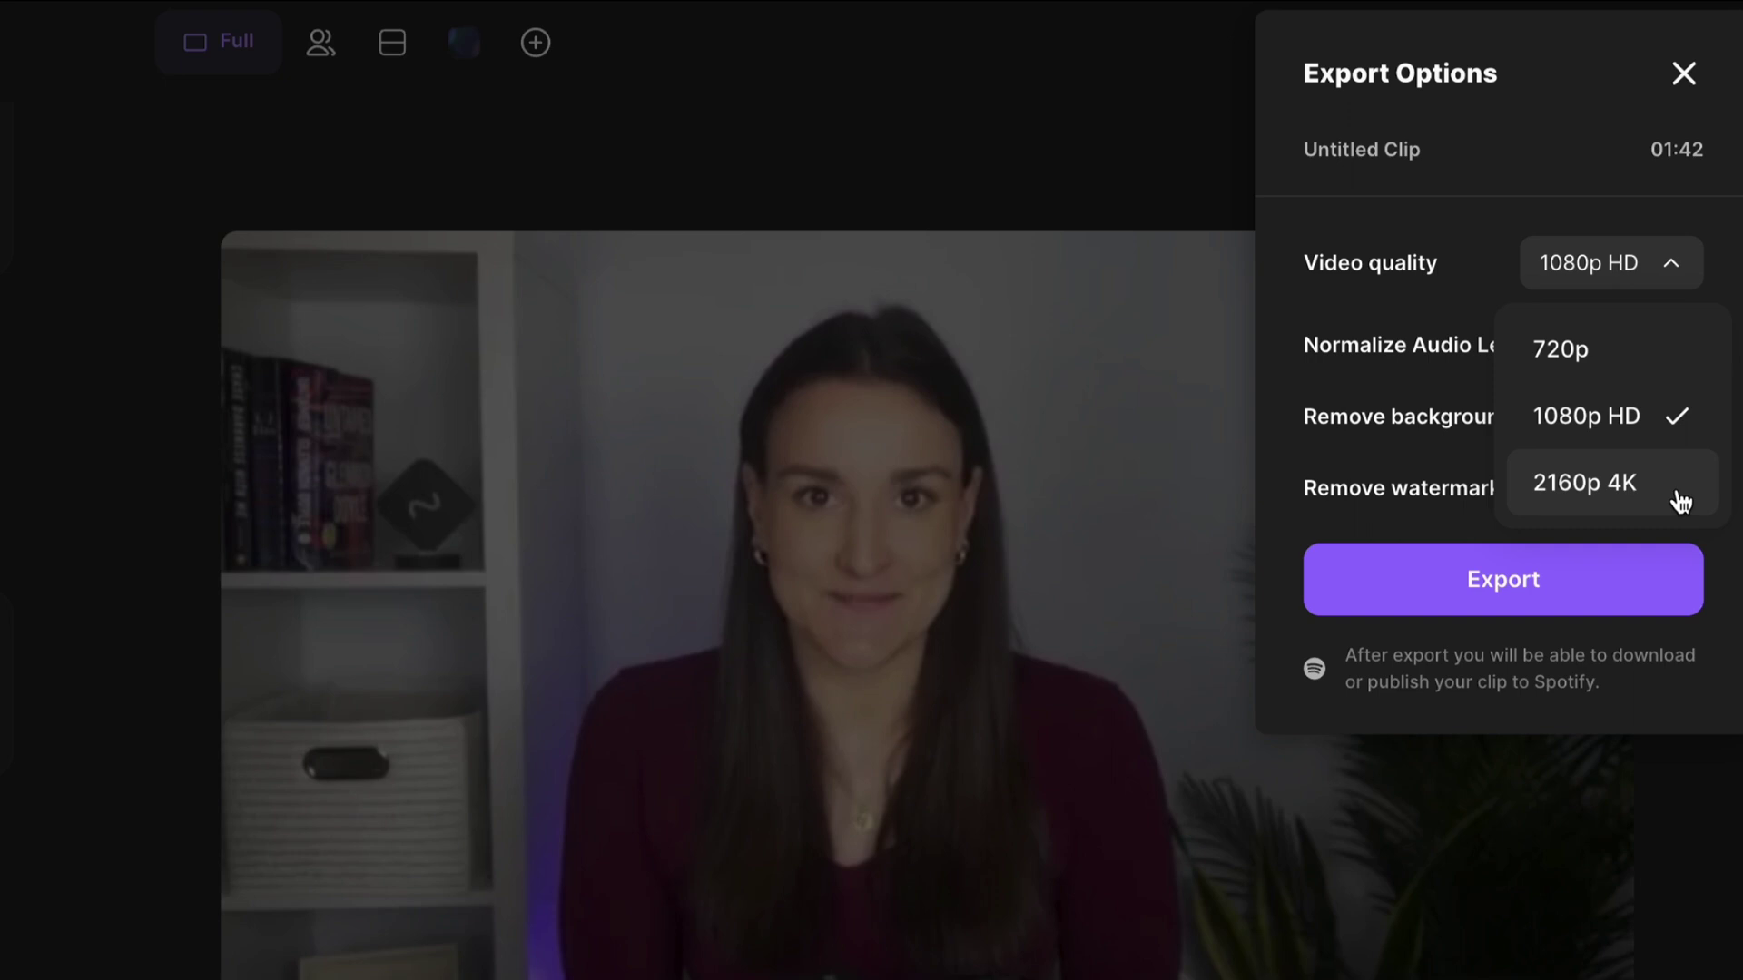
{"action": "left_click", "coordinate": [1675, 417]}
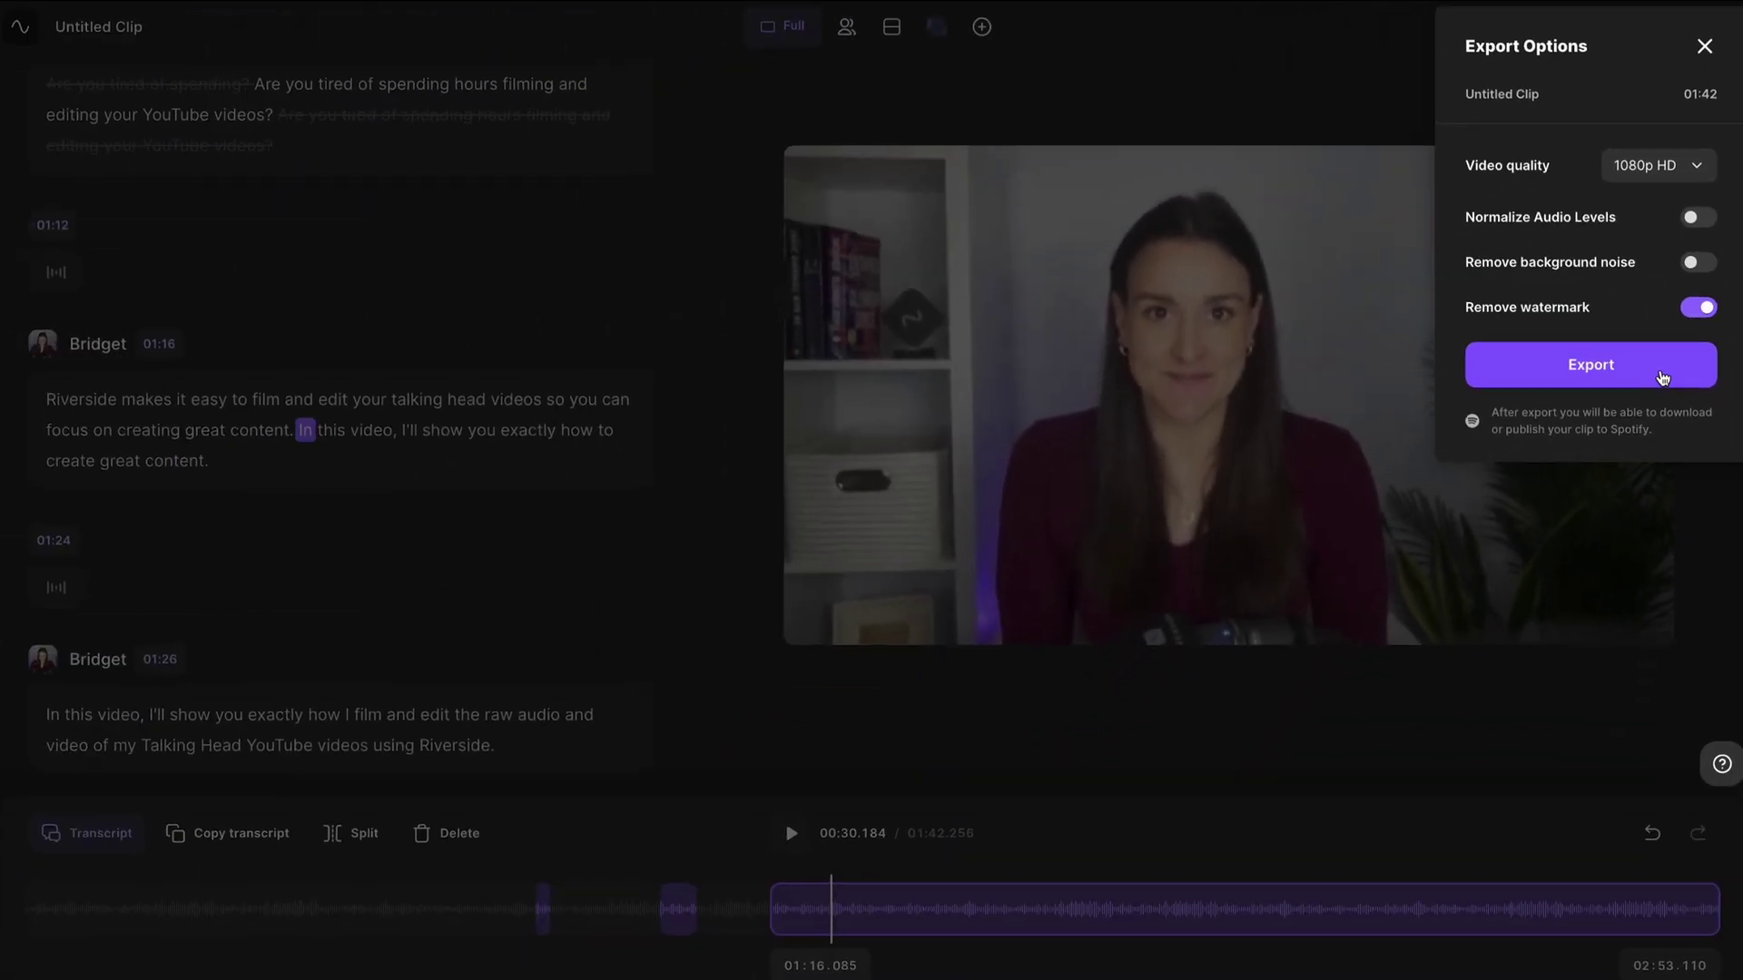
{"action": "left_click", "coordinate": [1662, 378]}
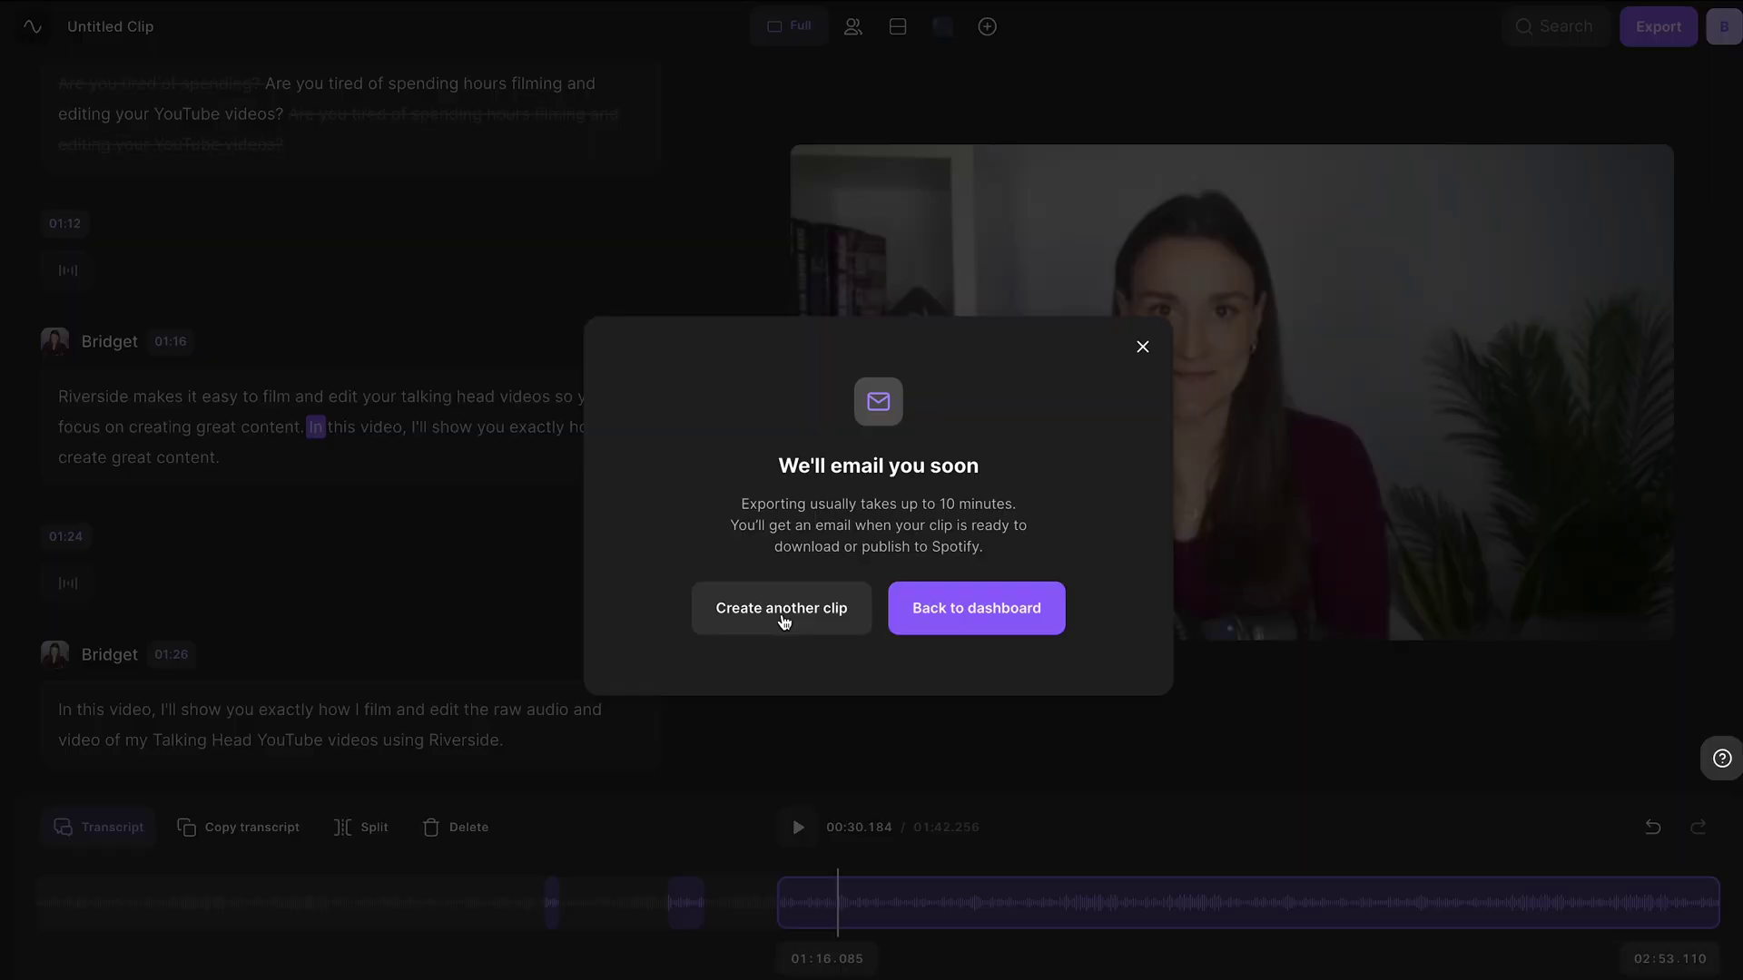
Create a 9:16 Story clip and trim its end to 17.354 seconds.
{"action": "left_click", "coordinate": [770, 625]}
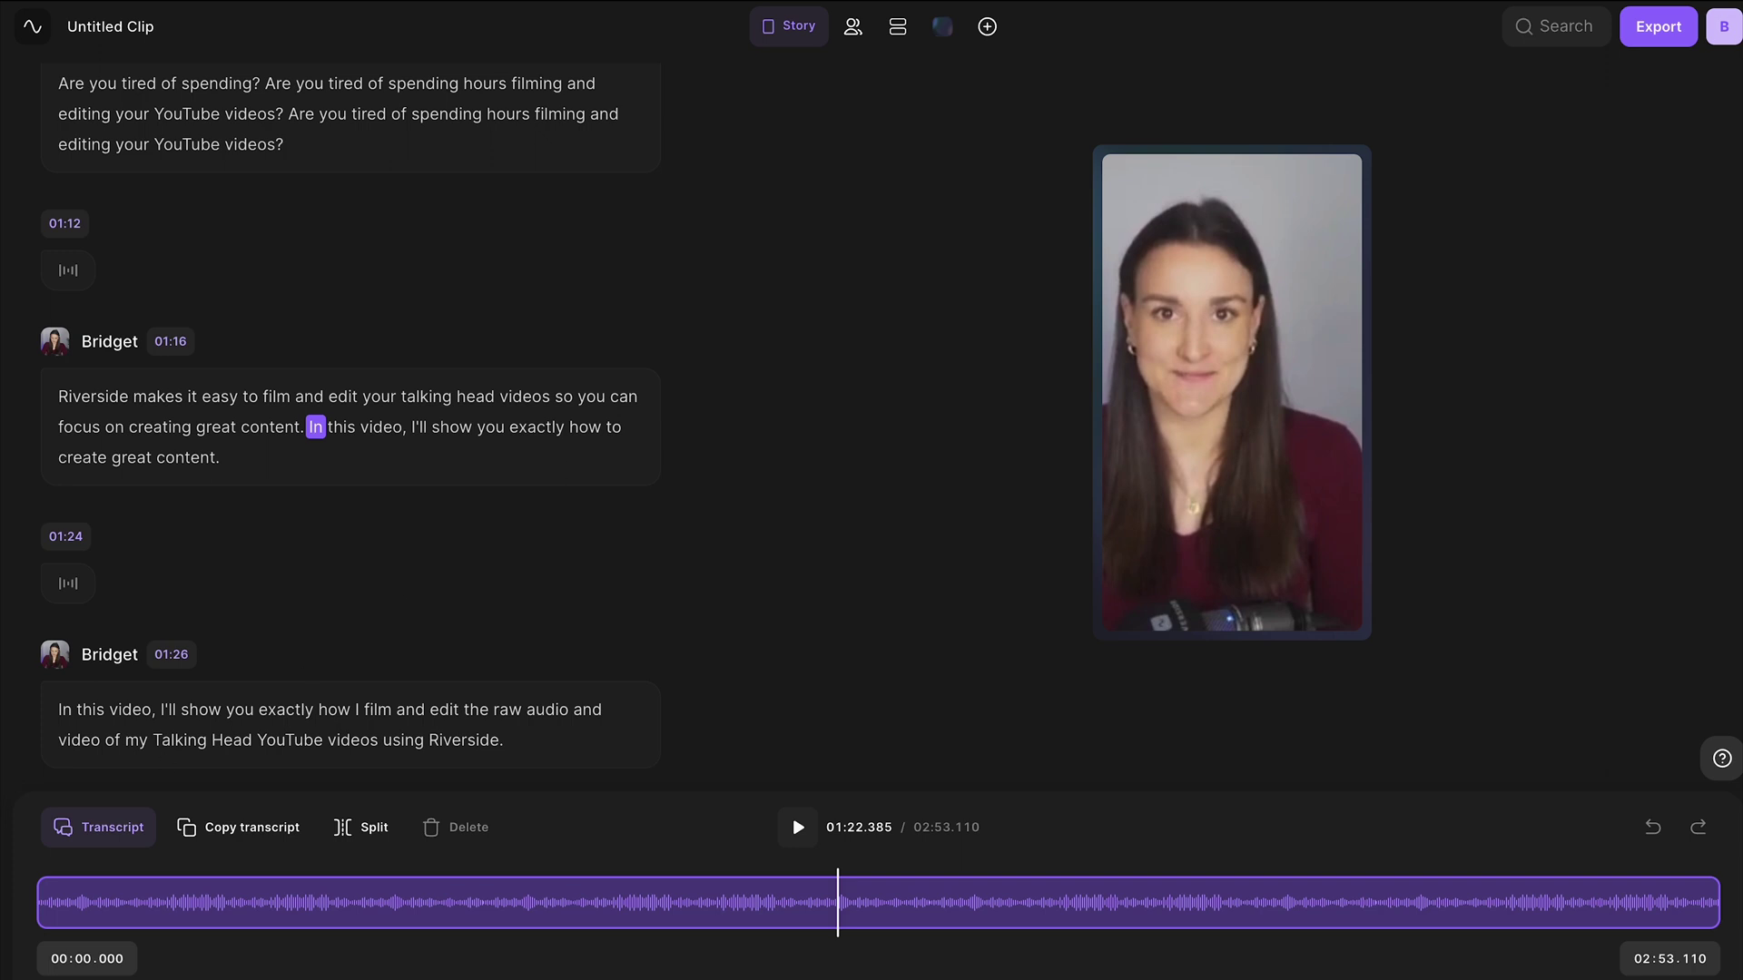
{"action": "left_click_drag", "start_coordinate": [1718, 903], "coordinate": [207, 955]}
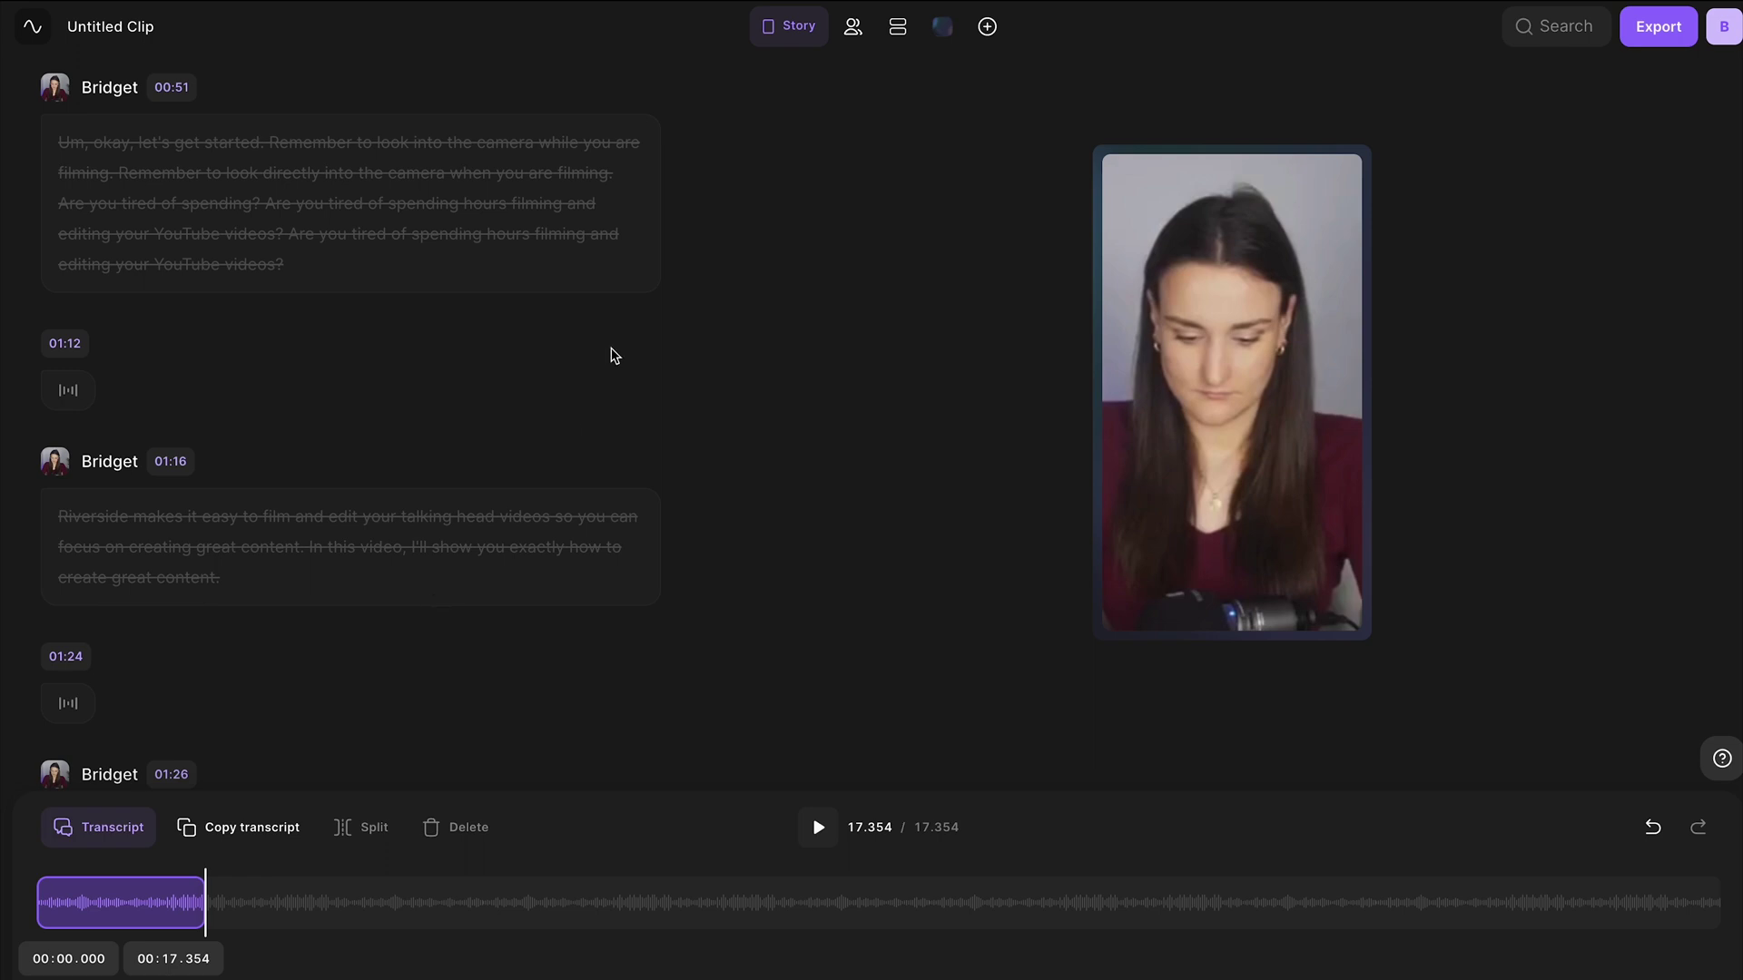
Set the Story clip's background to purple, add the waveform logo file, and export it.
{"action": "left_click", "coordinate": [956, 36]}
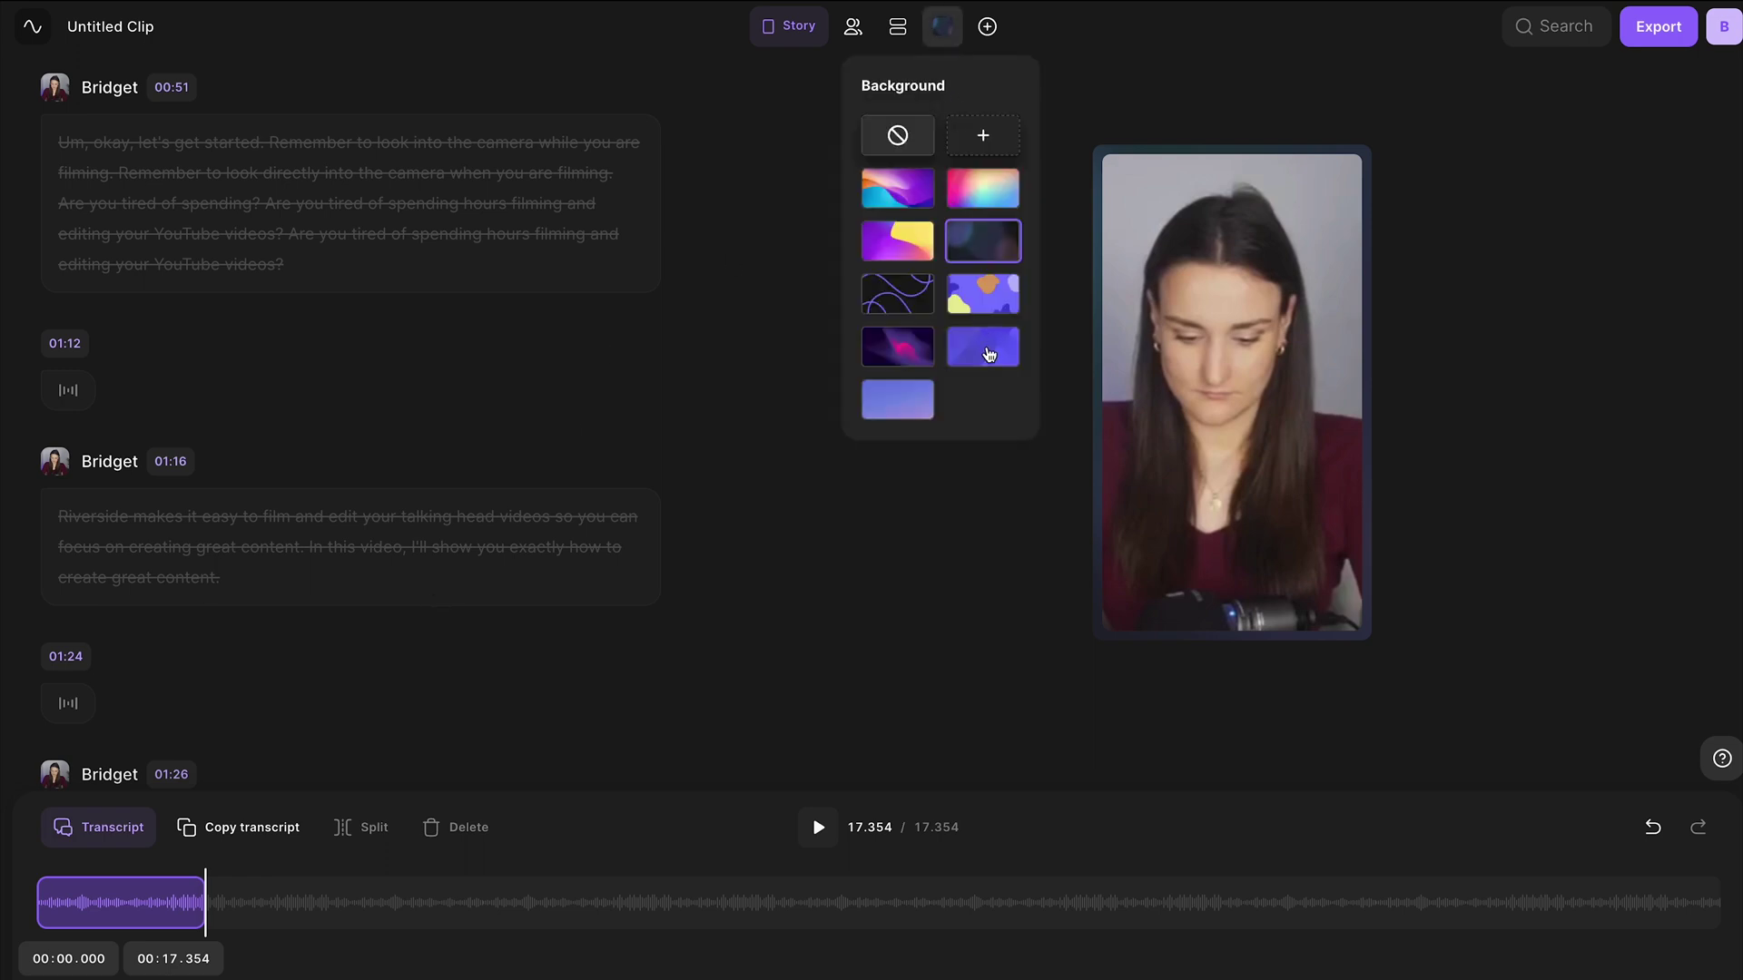
{"action": "left_click", "coordinate": [989, 354]}
{"action": "left_click", "coordinate": [988, 27]}
{"action": "double_click", "coordinate": [793, 373]}
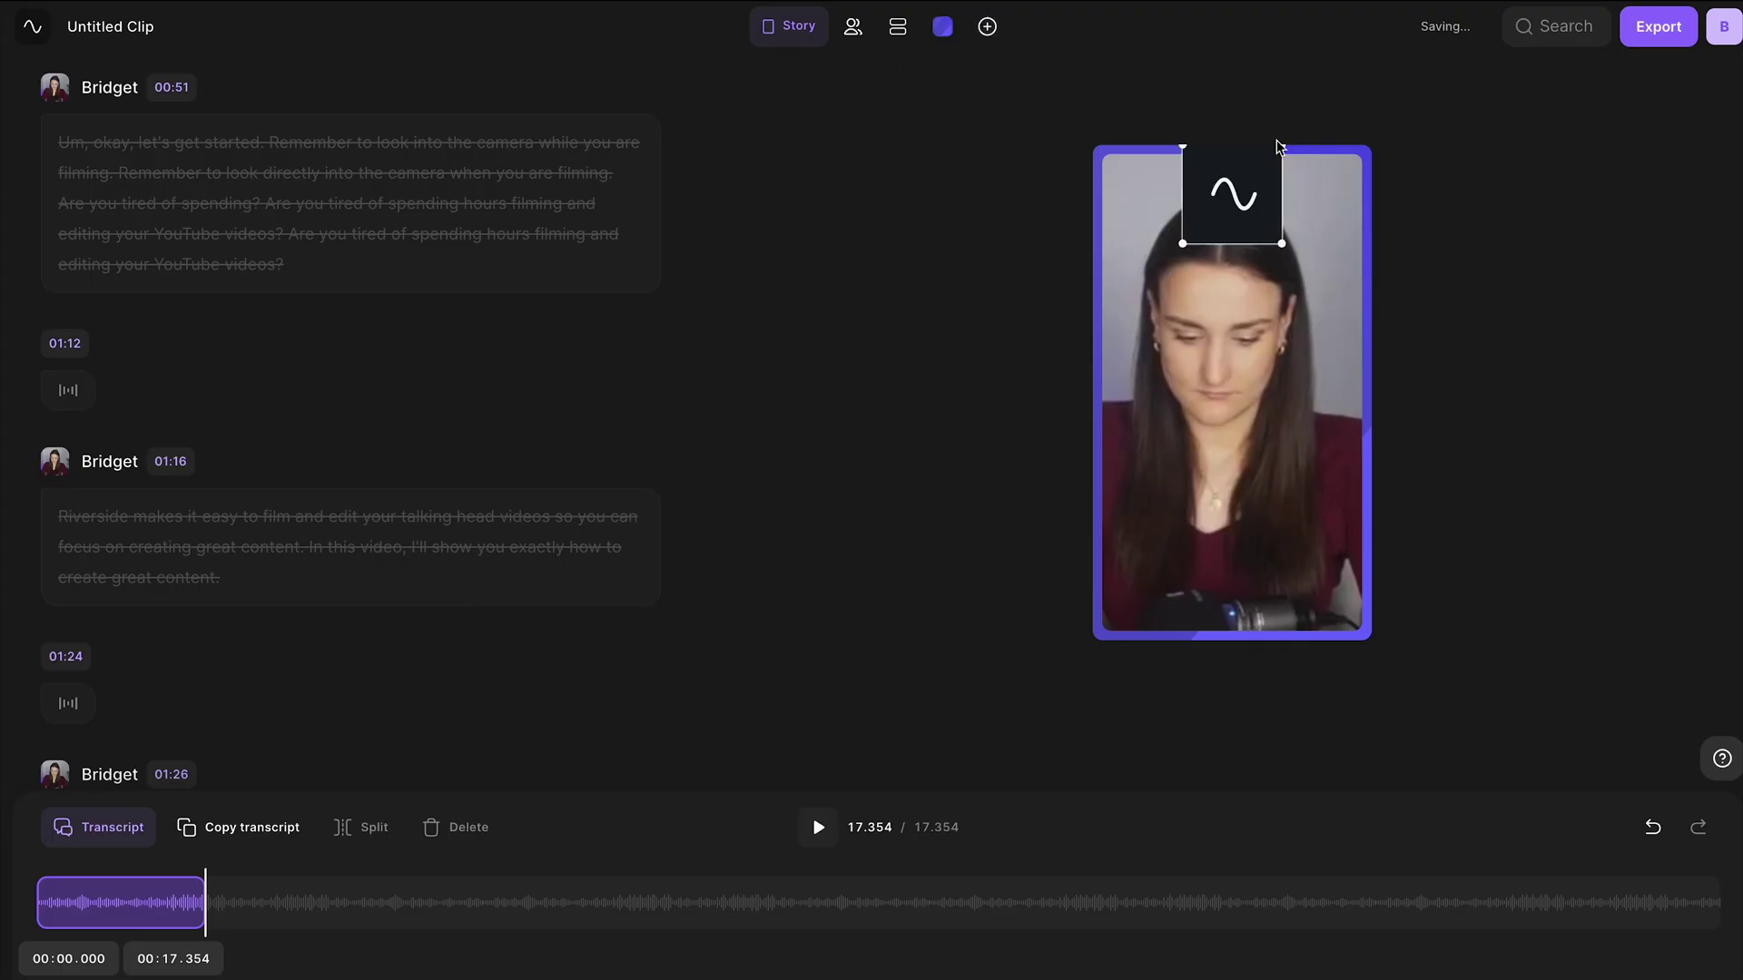
{"action": "left_click", "coordinate": [1659, 27]}
{"action": "left_click", "coordinate": [1635, 379]}
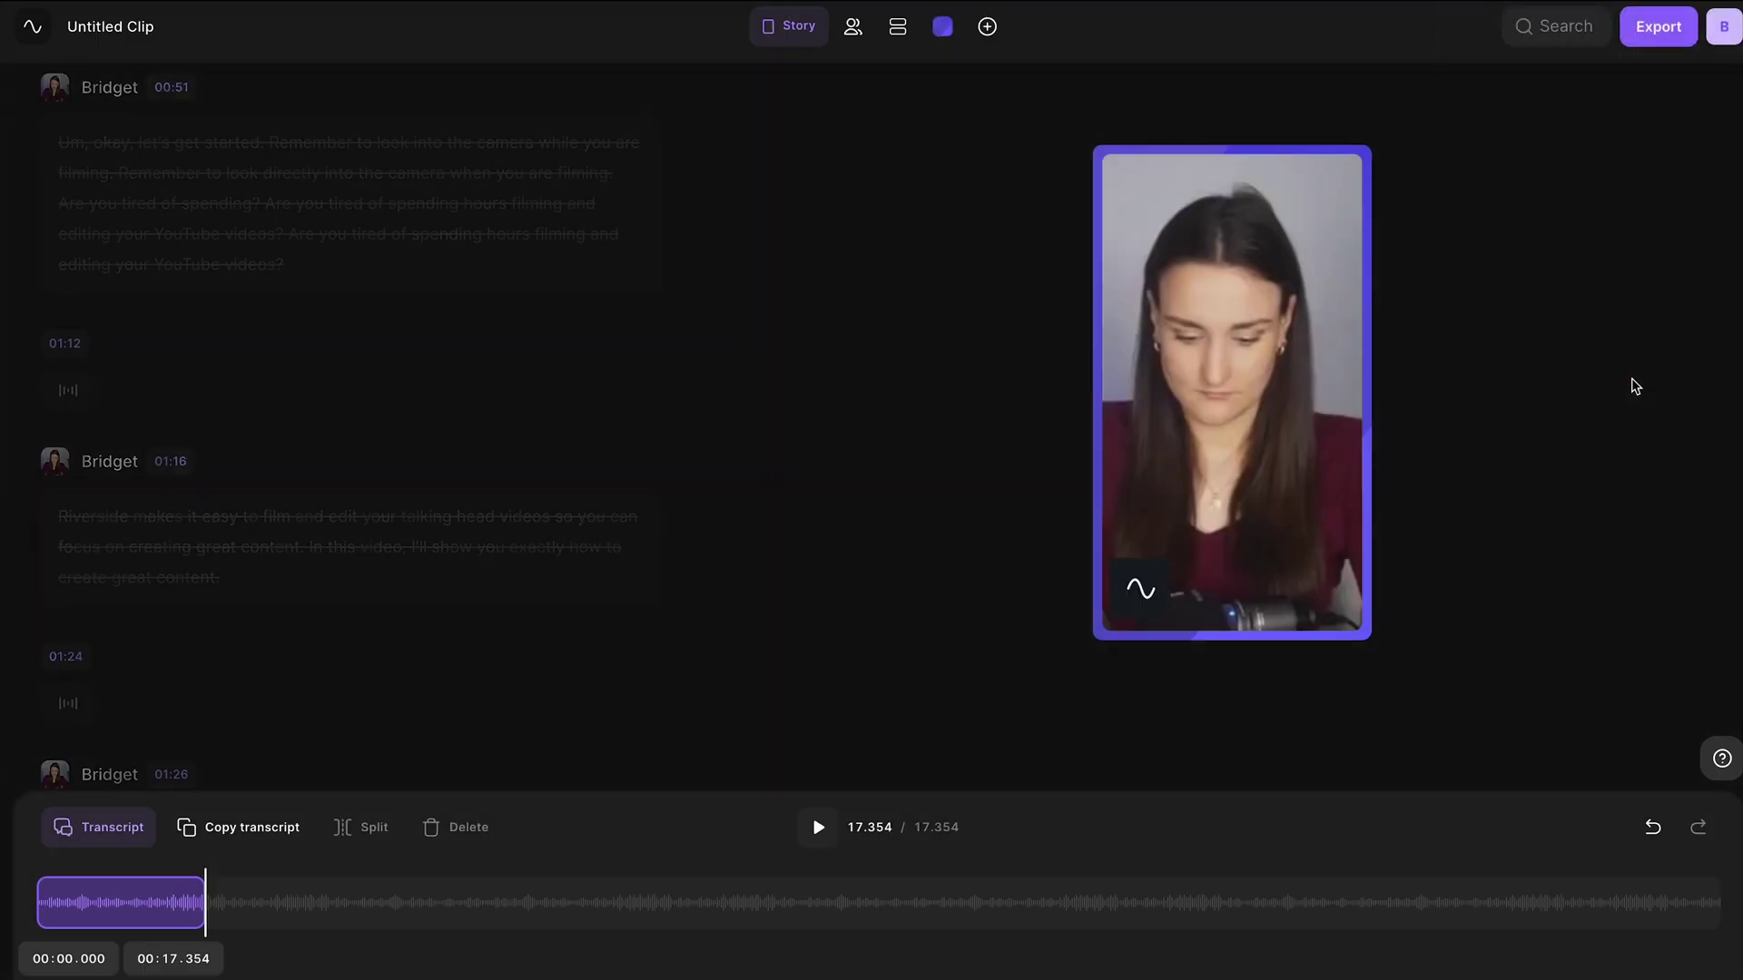